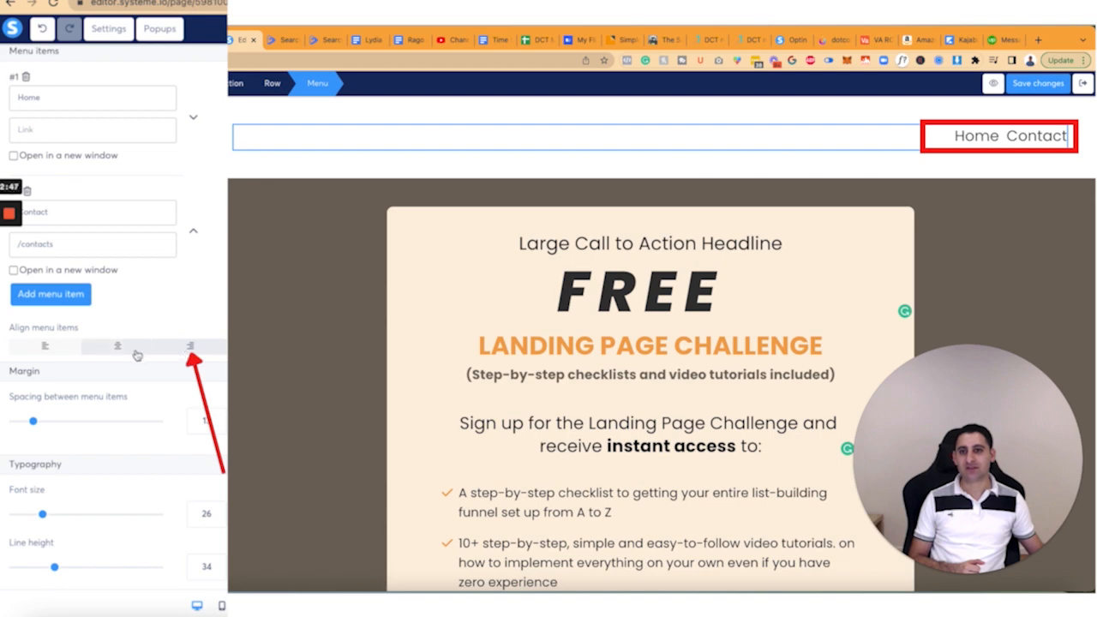
Center-align the menu and add a third and fourth item titled "Membership" and "Work with me".
{"action": "left_click", "coordinate": [80, 300]}
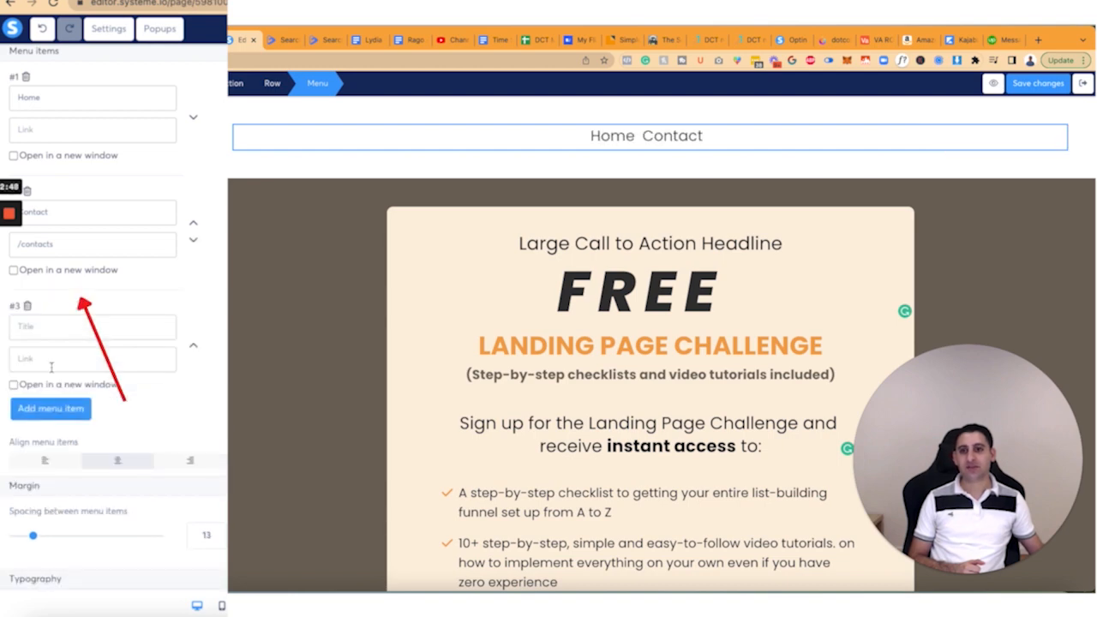
{"action": "left_click", "coordinate": [57, 408]}
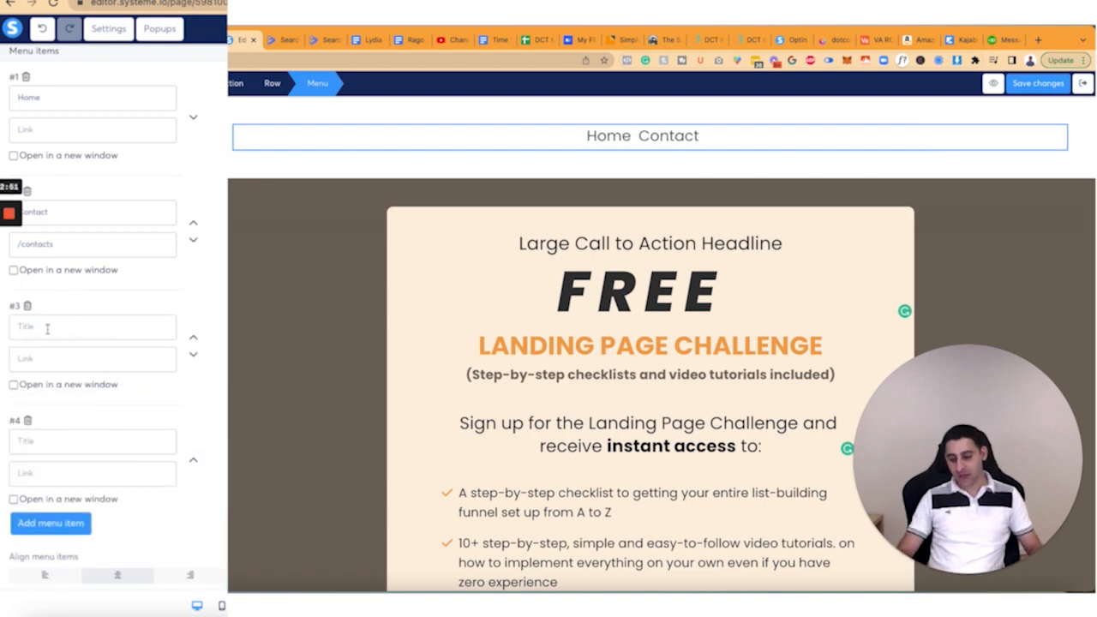
{"action": "left_click", "coordinate": [47, 328]}
{"action": "type", "text": "Membership "}
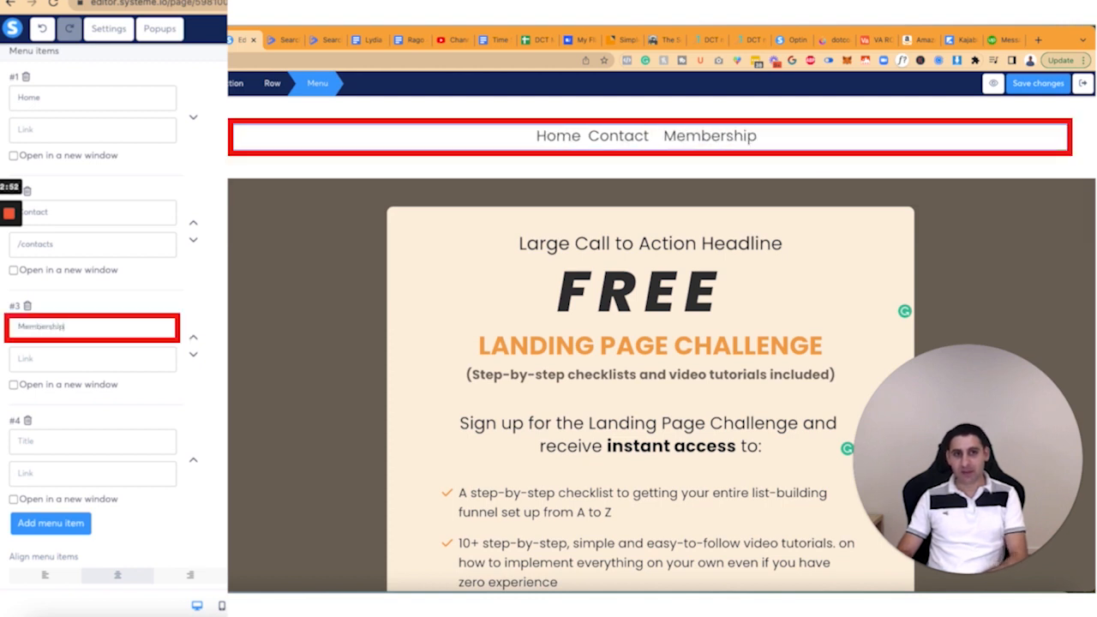
{"action": "type", "text": "Work with me"}
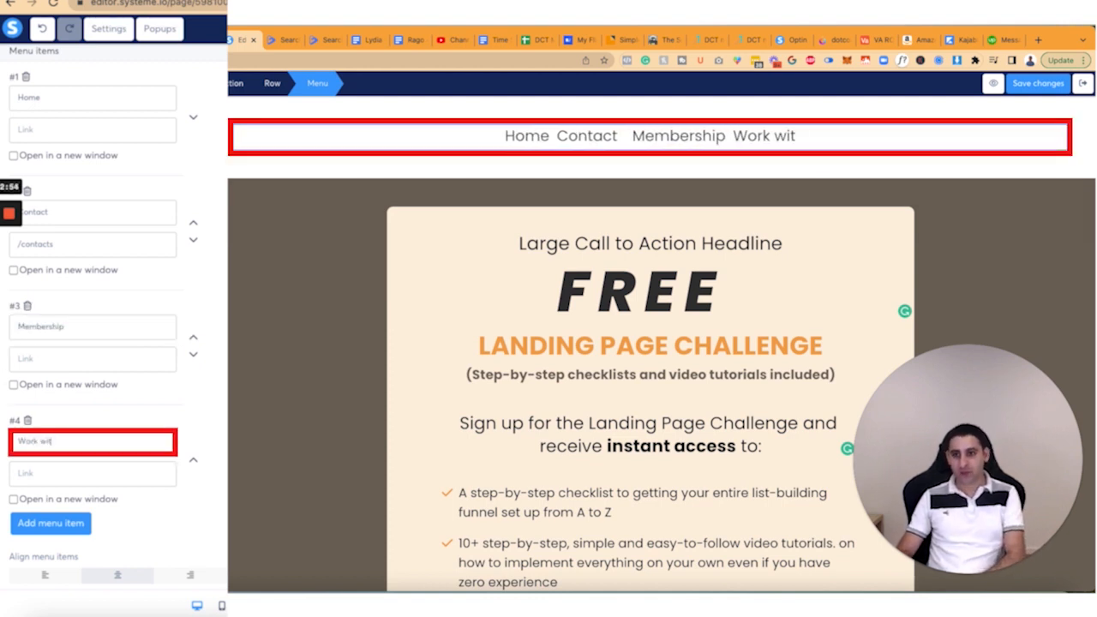
Add a fifth menu item titled "Courses" and leave the menu's settings.
{"action": "left_click", "coordinate": [53, 521]}
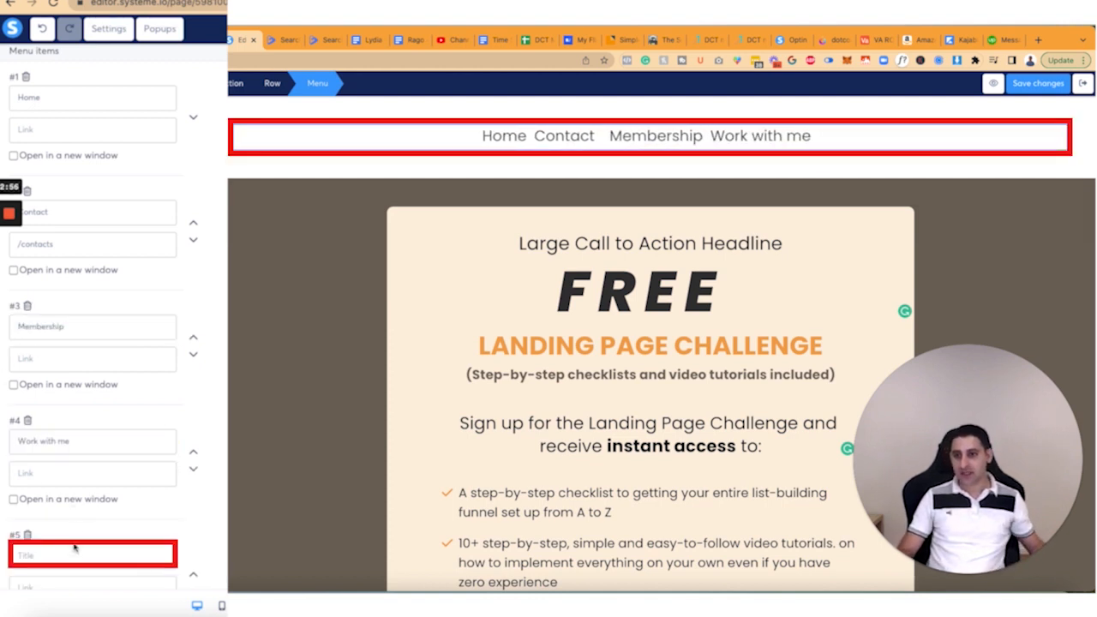
{"action": "type", "text": "Courses"}
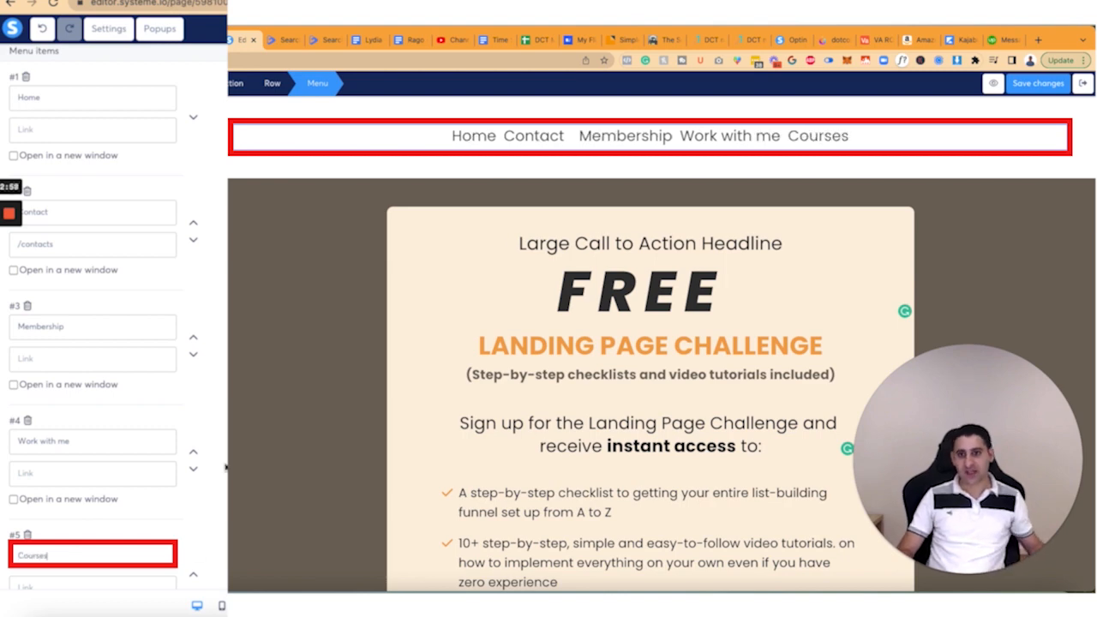
{"action": "left_click", "coordinate": [247, 363]}
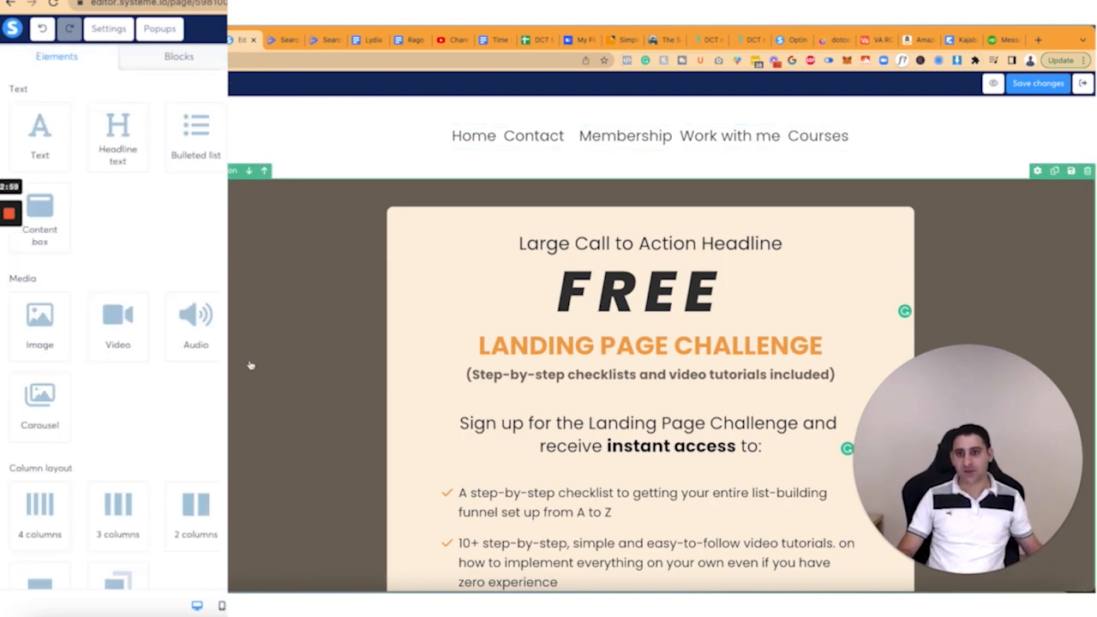
Reopen the header menu's settings and review the link and new-window options of its items.
{"action": "left_click", "coordinate": [522, 134]}
{"action": "scroll", "coordinate": [22, 79], "scroll_direction": "down", "scroll_amount": 5}
{"action": "scroll", "coordinate": [97, 160], "scroll_direction": "up", "scroll_amount": 5}
{"action": "scroll", "coordinate": [95, 169], "scroll_direction": "down", "scroll_amount": 2}
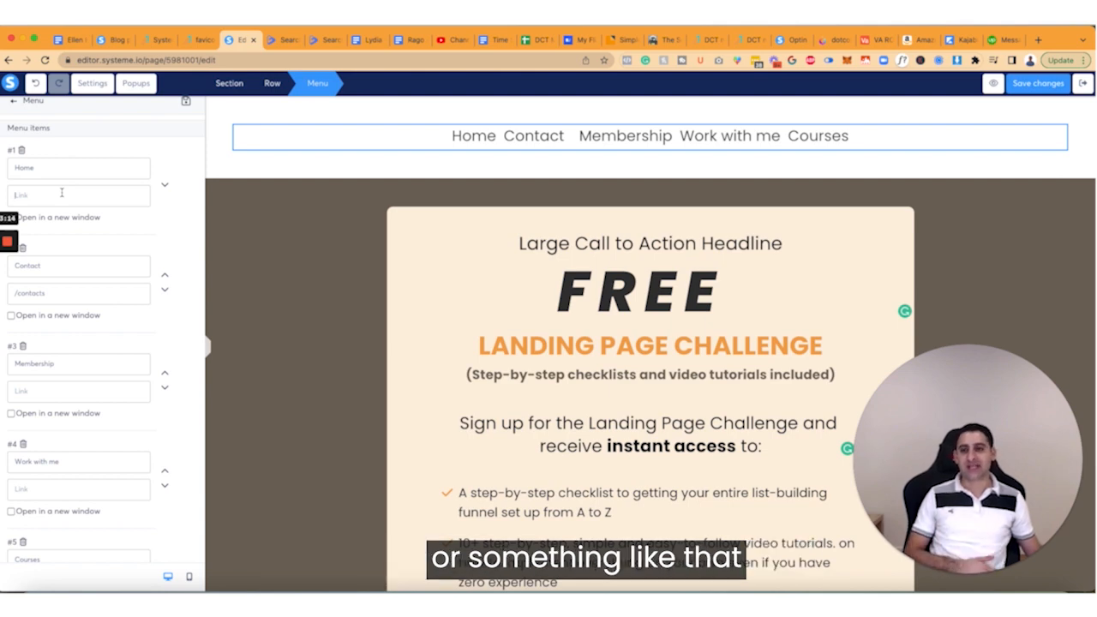
On the published favicon blog post, test the footer's Affiliate Disclosure link, review the post's header menu and view the blog's post list.
{"action": "left_click", "coordinate": [186, 43]}
{"action": "scroll", "coordinate": [312, 338], "scroll_direction": "down", "scroll_amount": 5}
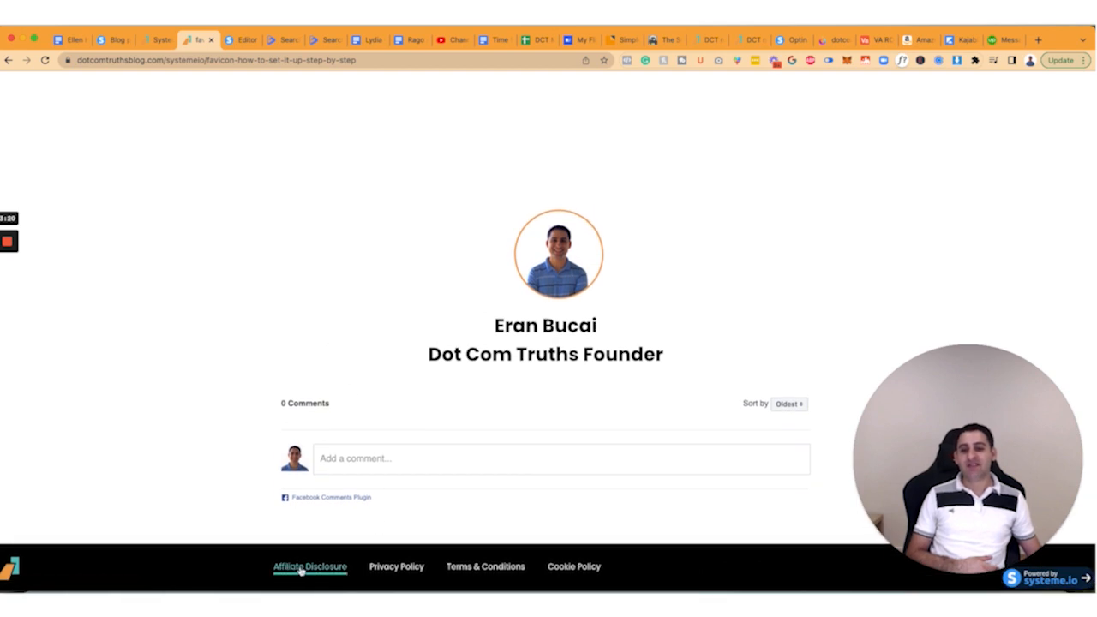
{"action": "left_click", "coordinate": [264, 571]}
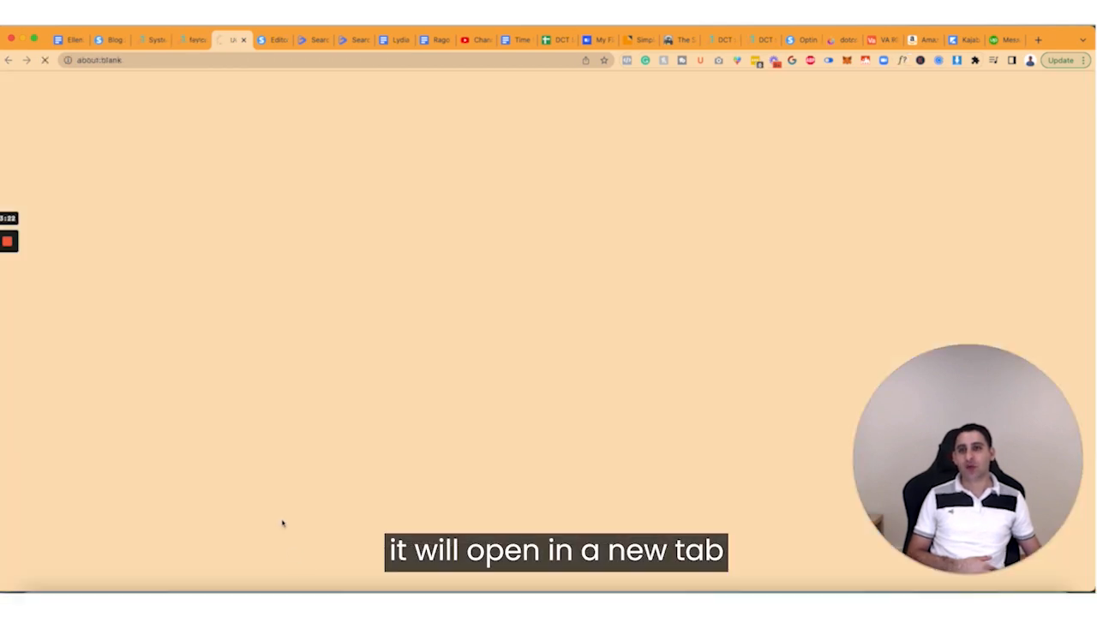
{"action": "left_click", "coordinate": [188, 39]}
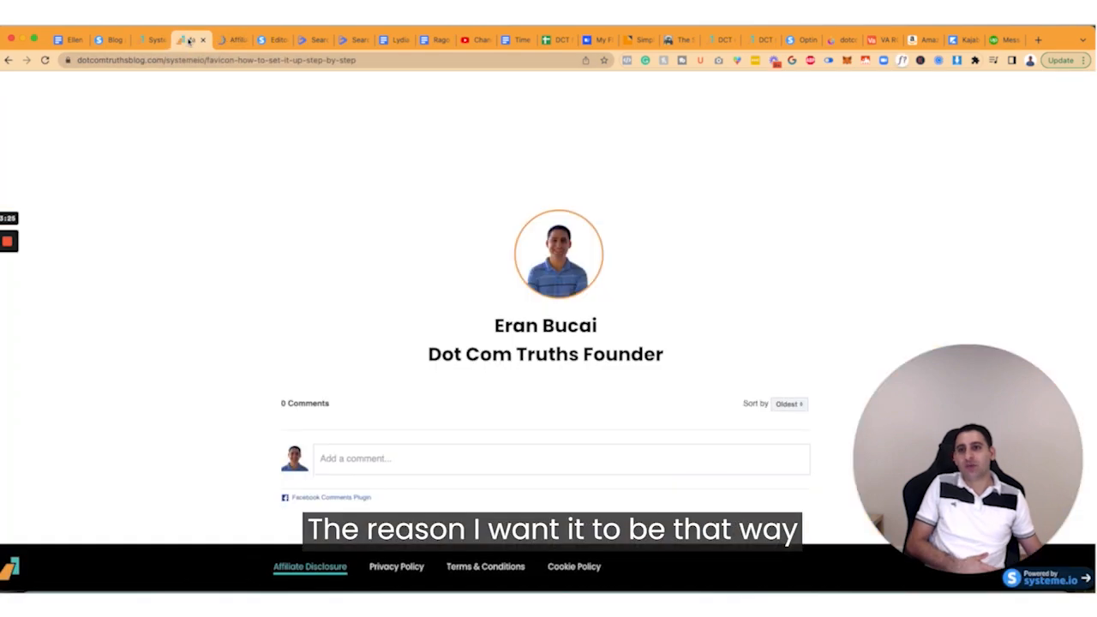
{"action": "scroll", "coordinate": [485, 357], "scroll_direction": "up", "scroll_amount": 5}
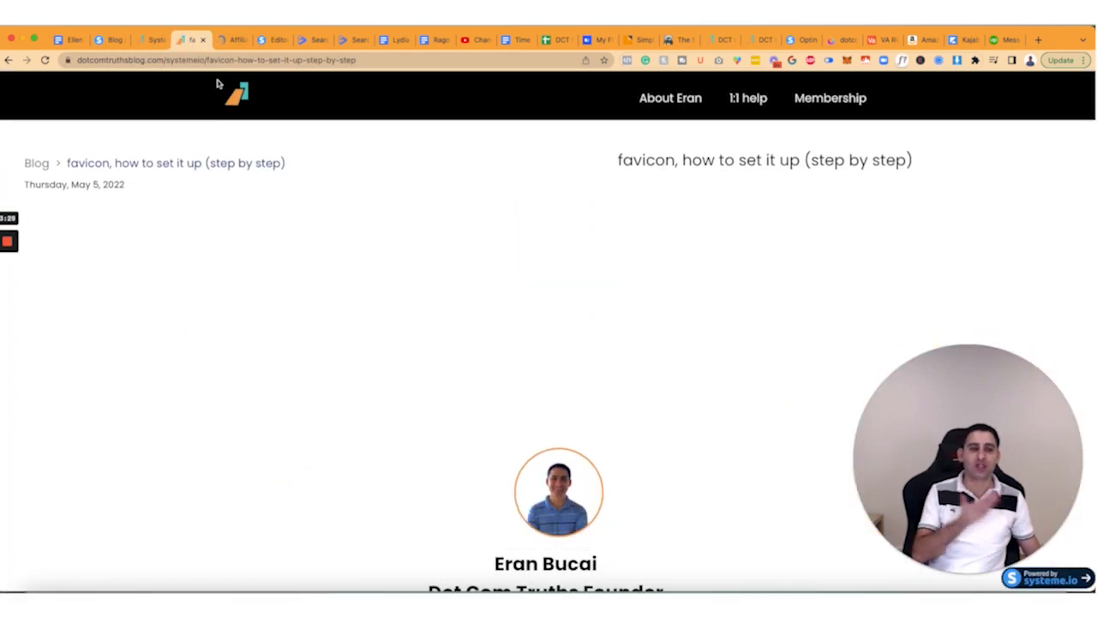
{"action": "left_click", "coordinate": [152, 40]}
{"action": "left_click", "coordinate": [110, 41]}
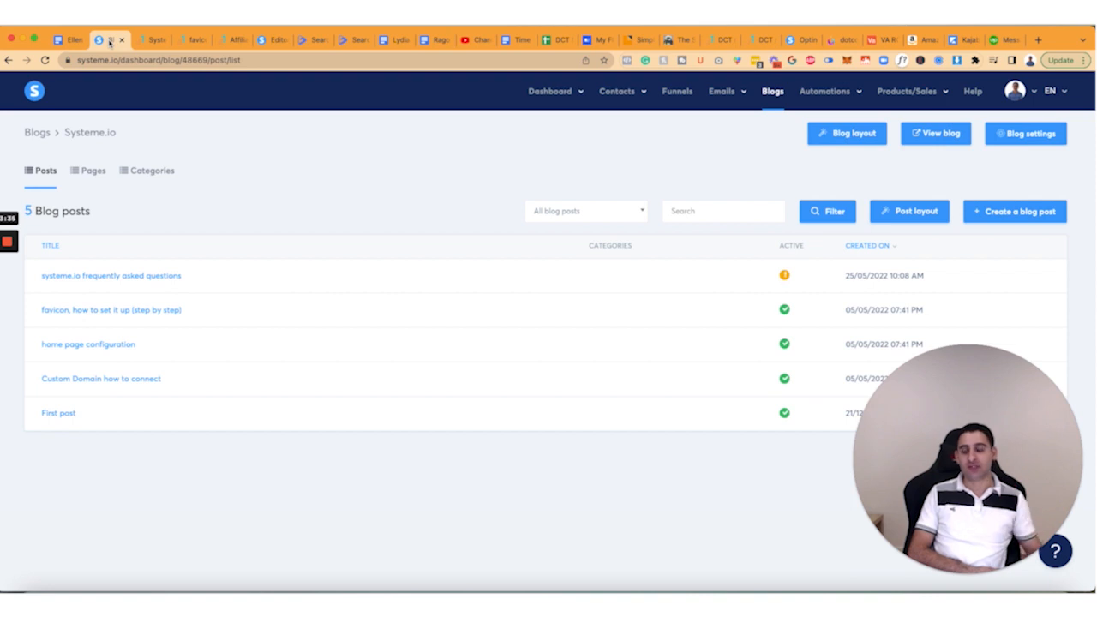
Return to the page editor, reopen the header menu's settings and set the spacing between menu items to 79.
{"action": "left_click", "coordinate": [273, 40]}
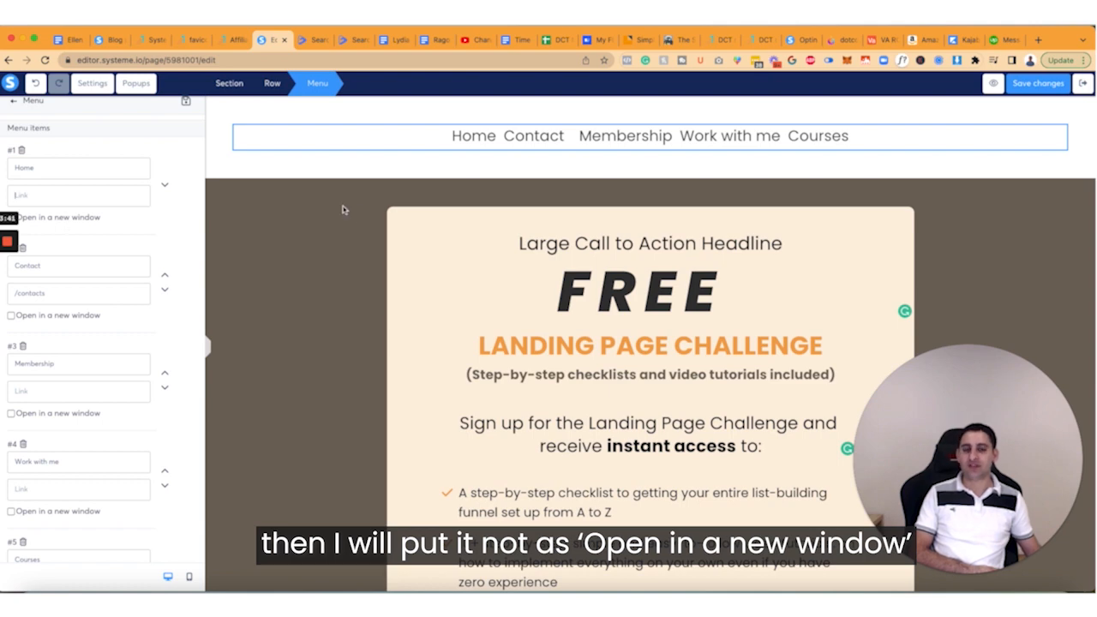
{"action": "left_click", "coordinate": [470, 140]}
{"action": "left_click", "coordinate": [420, 141]}
{"action": "left_click", "coordinate": [335, 141]}
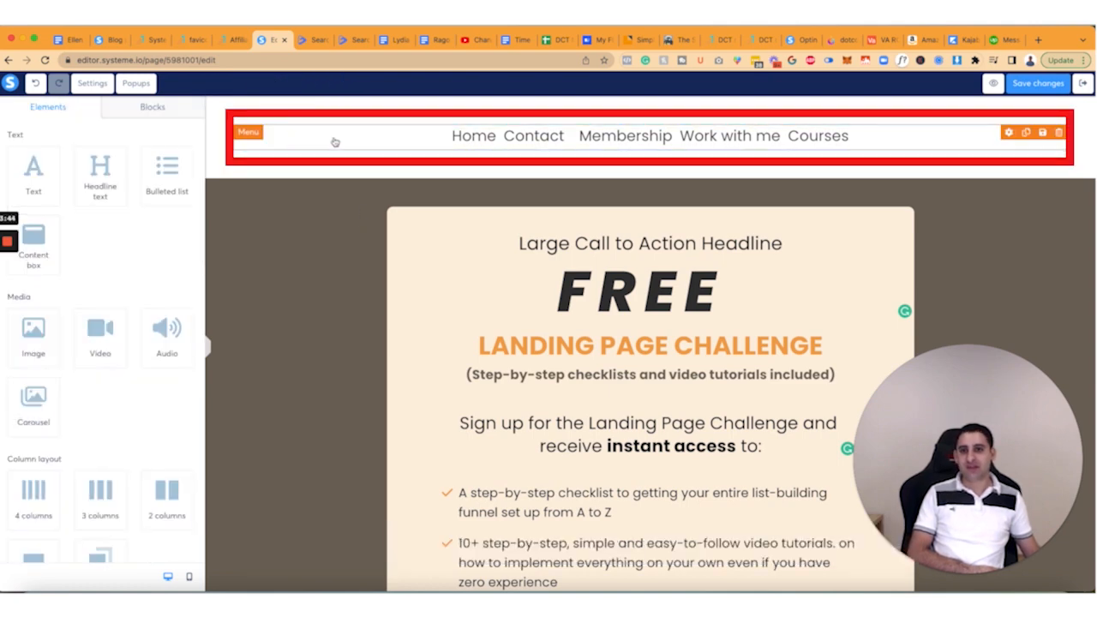
{"action": "left_click", "coordinate": [246, 137]}
{"action": "scroll", "coordinate": [155, 274], "scroll_direction": "down", "scroll_amount": 5}
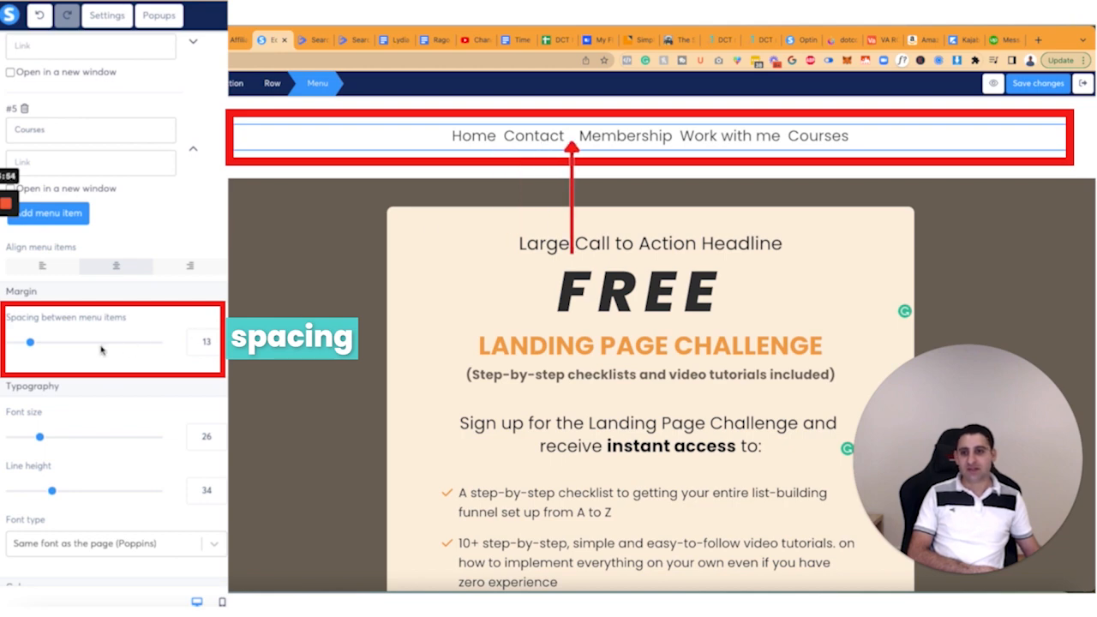
{"action": "mouse_move", "coordinate": [31, 345]}
{"action": "left_mouse_down"}
{"action": "mouse_move", "coordinate": [177, 341]}
{"action": "mouse_move", "coordinate": [126, 342]}
{"action": "left_mouse_up"}
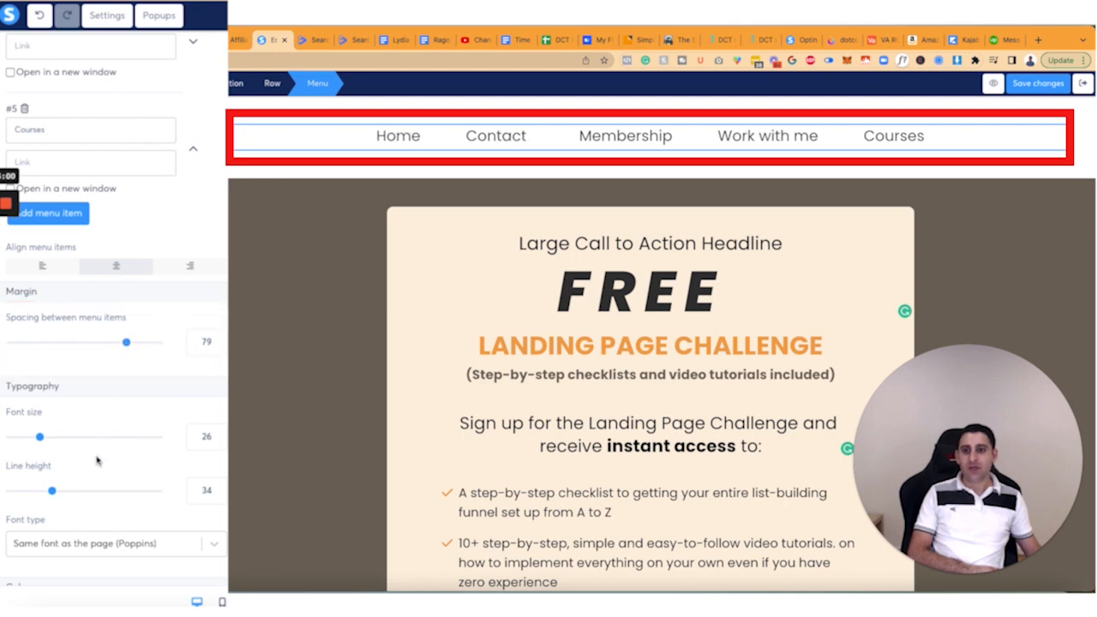
Set the menu's font size to 31 and its line height to 36.
{"action": "mouse_move", "coordinate": [42, 443]}
{"action": "left_mouse_down"}
{"action": "mouse_move", "coordinate": [28, 442]}
{"action": "mouse_move", "coordinate": [49, 438]}
{"action": "left_mouse_up"}
{"action": "left_click_drag", "start_coordinate": [62, 491], "coordinate": [97, 490]}
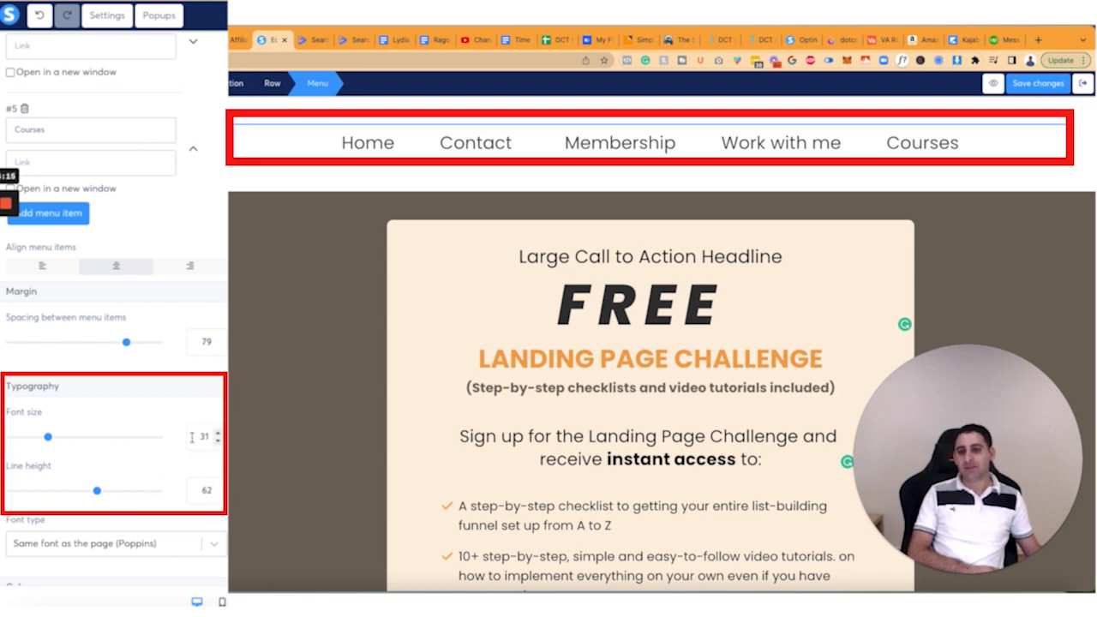
{"action": "left_click_drag", "start_coordinate": [97, 495], "coordinate": [57, 497]}
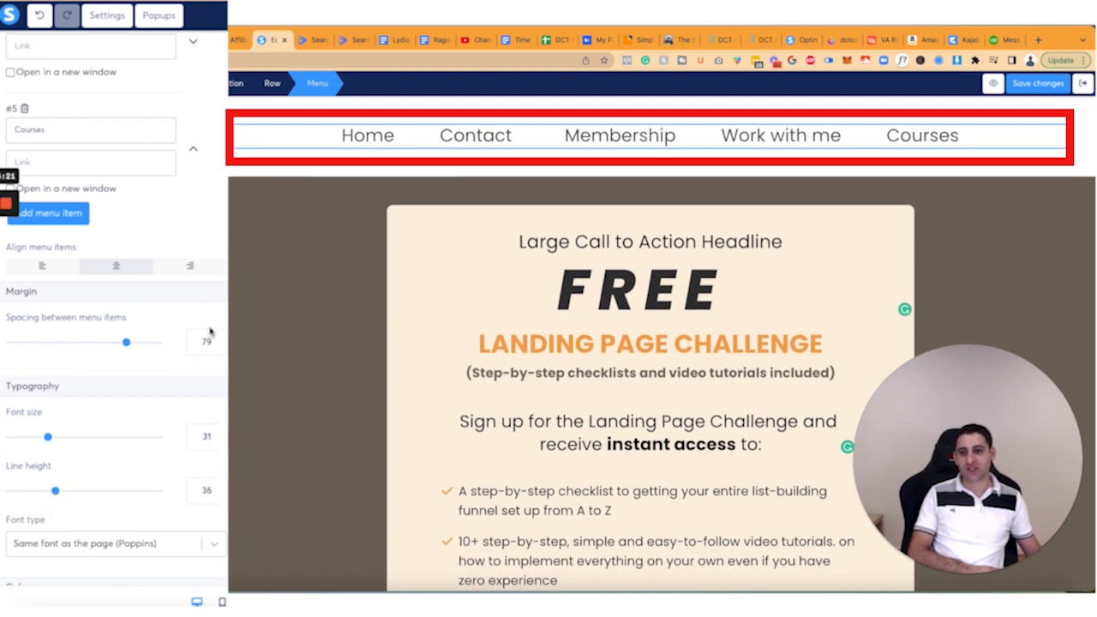
Review the font type choices available for the menu, keeping the page's own font.
{"action": "scroll", "coordinate": [186, 362], "scroll_direction": "down", "scroll_amount": 4}
{"action": "left_click", "coordinate": [135, 236]}
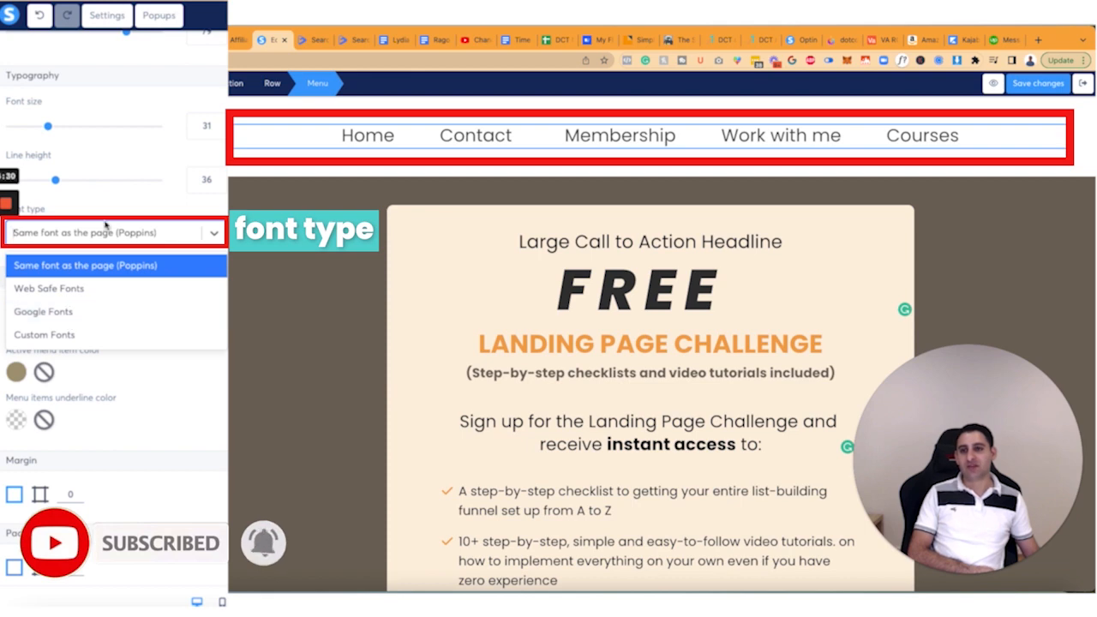
{"action": "left_click", "coordinate": [134, 208]}
{"action": "left_click", "coordinate": [142, 238]}
{"action": "left_click", "coordinate": [154, 213]}
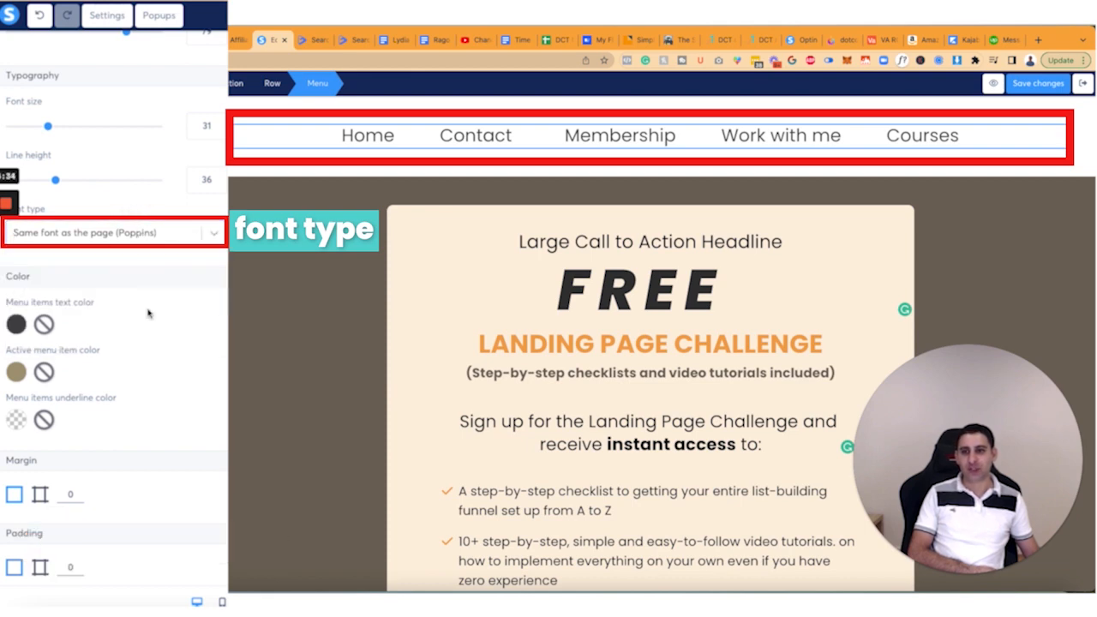
Set the menu items' text color to black (000000) after trying red (D0021B).
{"action": "scroll", "coordinate": [45, 339], "scroll_direction": "up", "scroll_amount": 1}
{"action": "scroll", "coordinate": [46, 339], "scroll_direction": "up", "scroll_amount": 3}
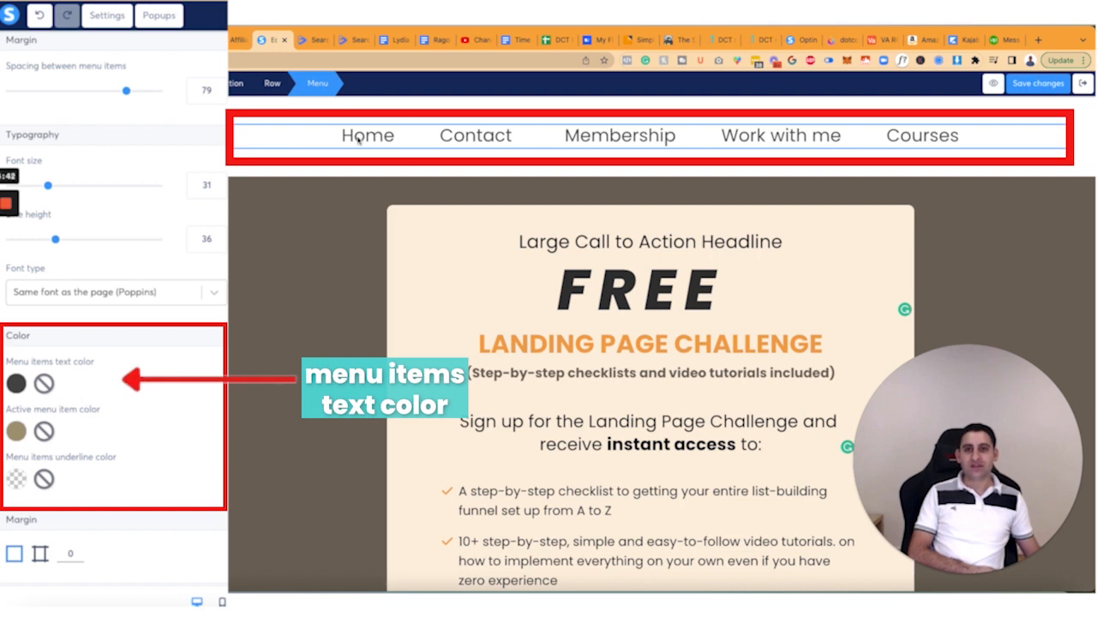
{"action": "left_click", "coordinate": [16, 384]}
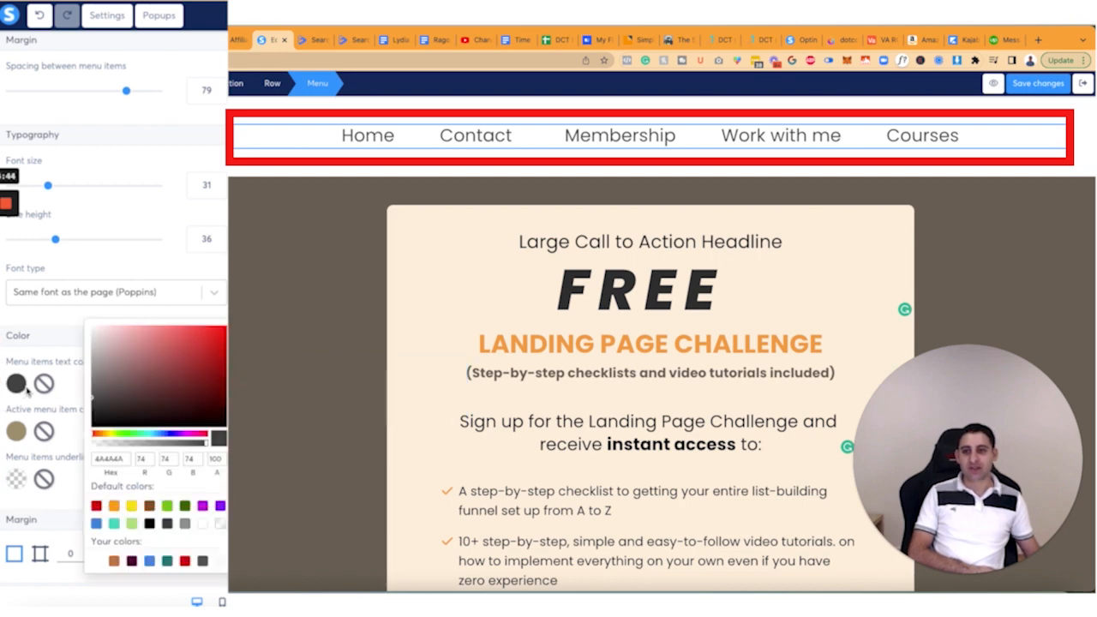
{"action": "left_click", "coordinate": [96, 505]}
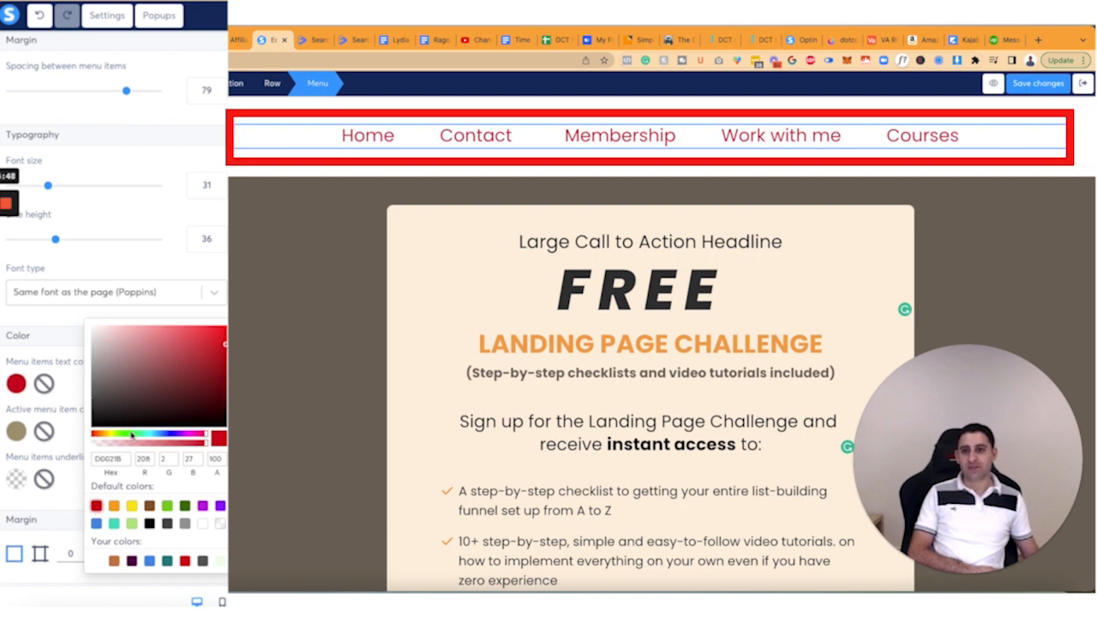
{"action": "left_click", "coordinate": [150, 526]}
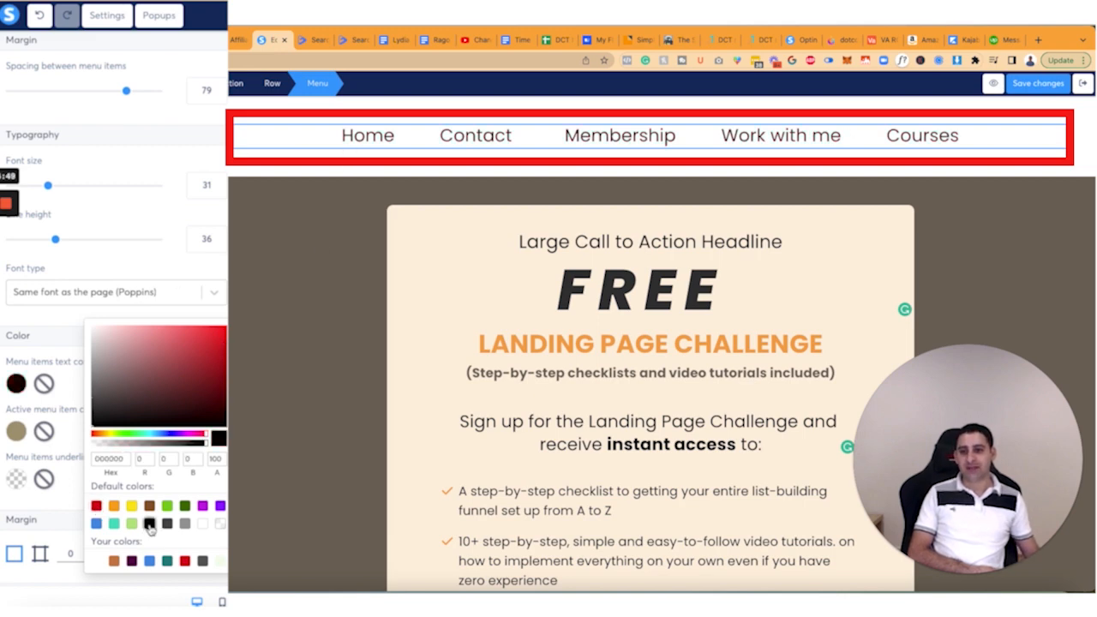
{"action": "left_click", "coordinate": [73, 390]}
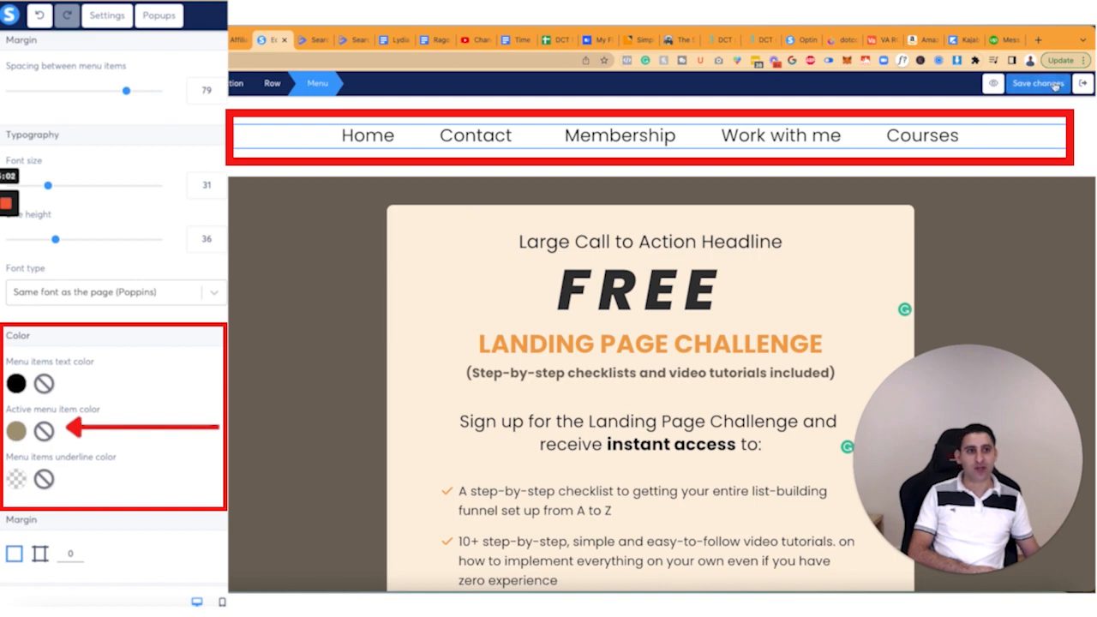
Save the page changes, preview the menu's hover effect on the live page and return to the editor.
{"action": "left_click", "coordinate": [1011, 84]}
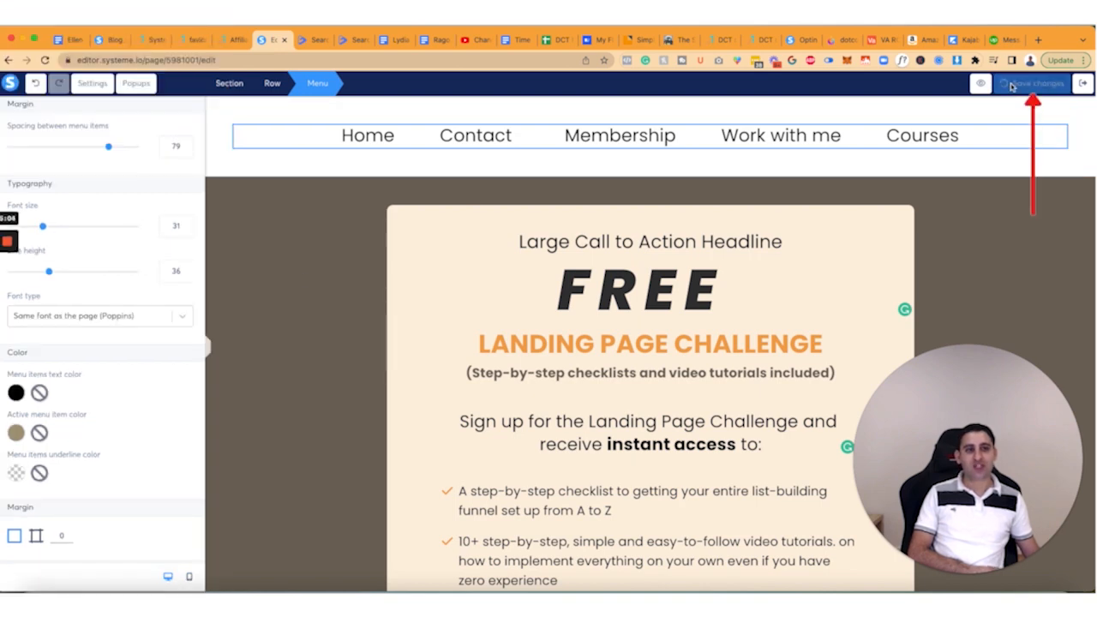
{"action": "left_click", "coordinate": [981, 84]}
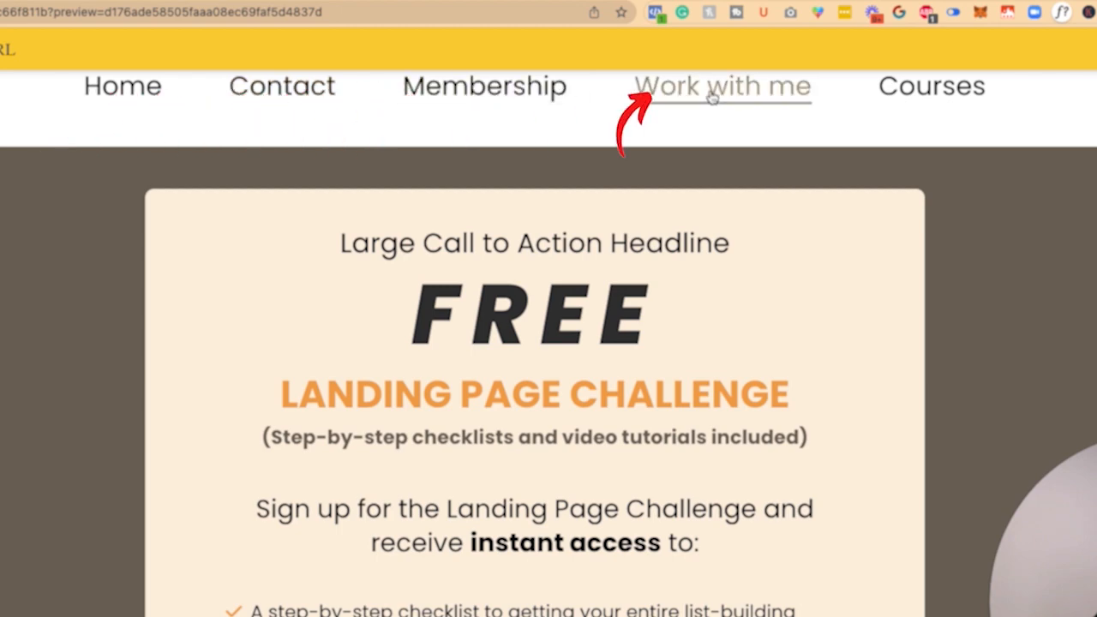
{"action": "left_click", "coordinate": [268, 36]}
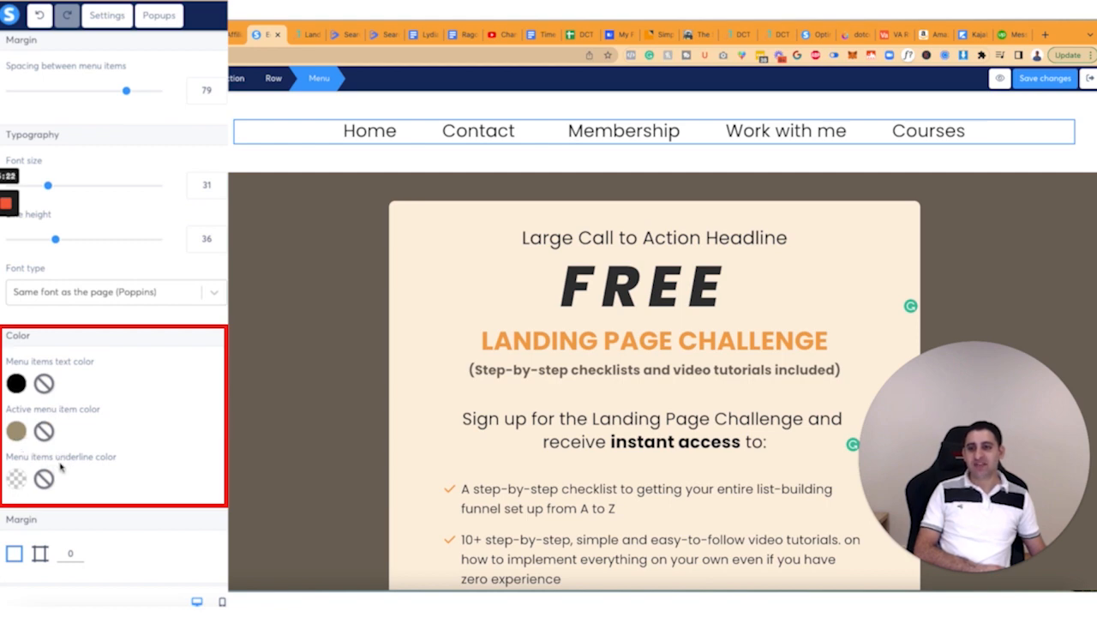
Set the menu items' underline color to orange (F5A623).
{"action": "left_click", "coordinate": [17, 480]}
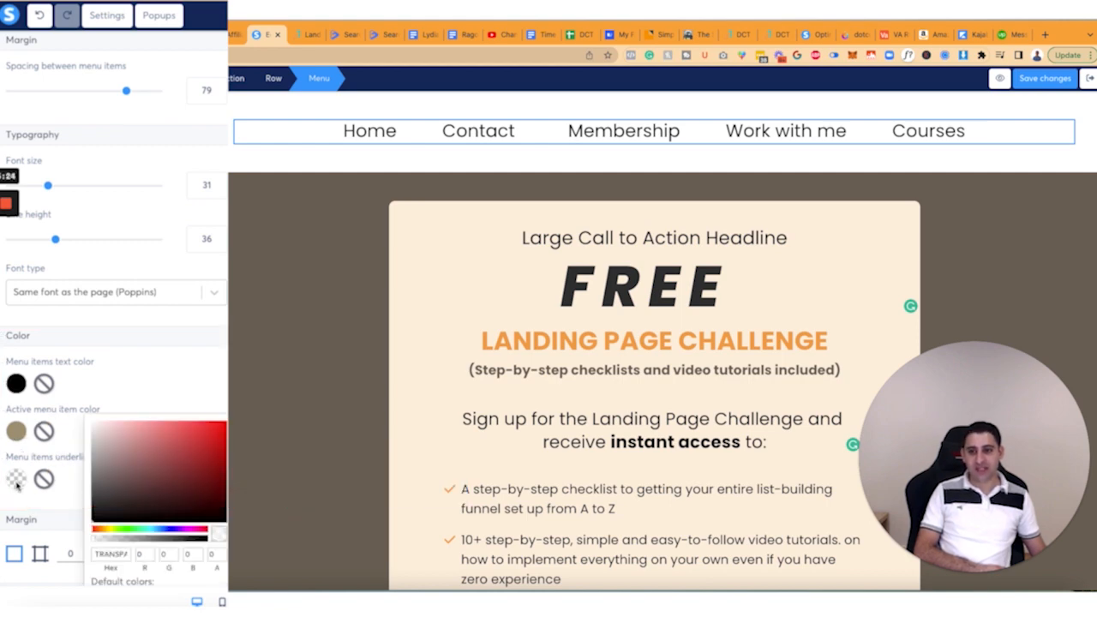
{"action": "scroll", "coordinate": [143, 498], "scroll_direction": "down", "scroll_amount": 3}
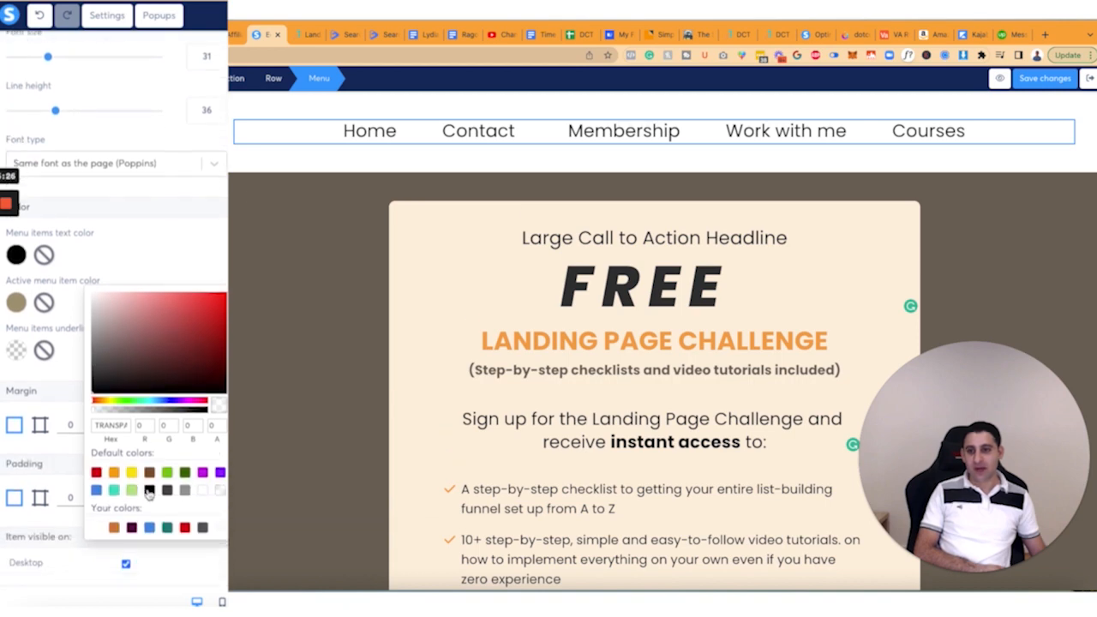
{"action": "left_click", "coordinate": [114, 472]}
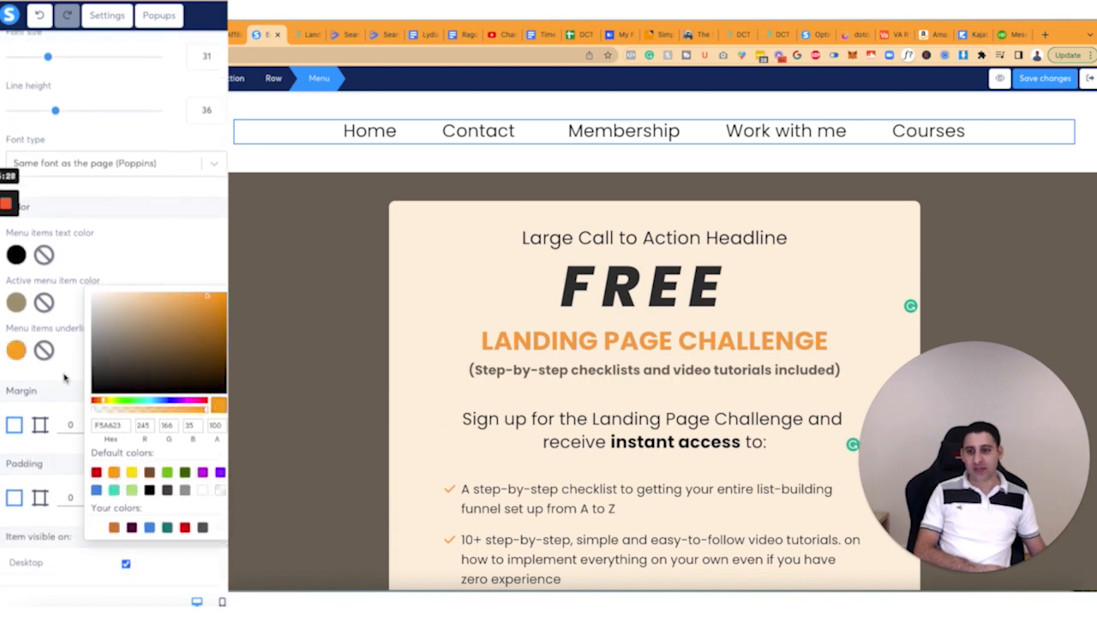
{"action": "left_click", "coordinate": [64, 377]}
Try the active menu item color as black and with the color removed, previewing the page with each setting.
{"action": "left_click", "coordinate": [45, 302]}
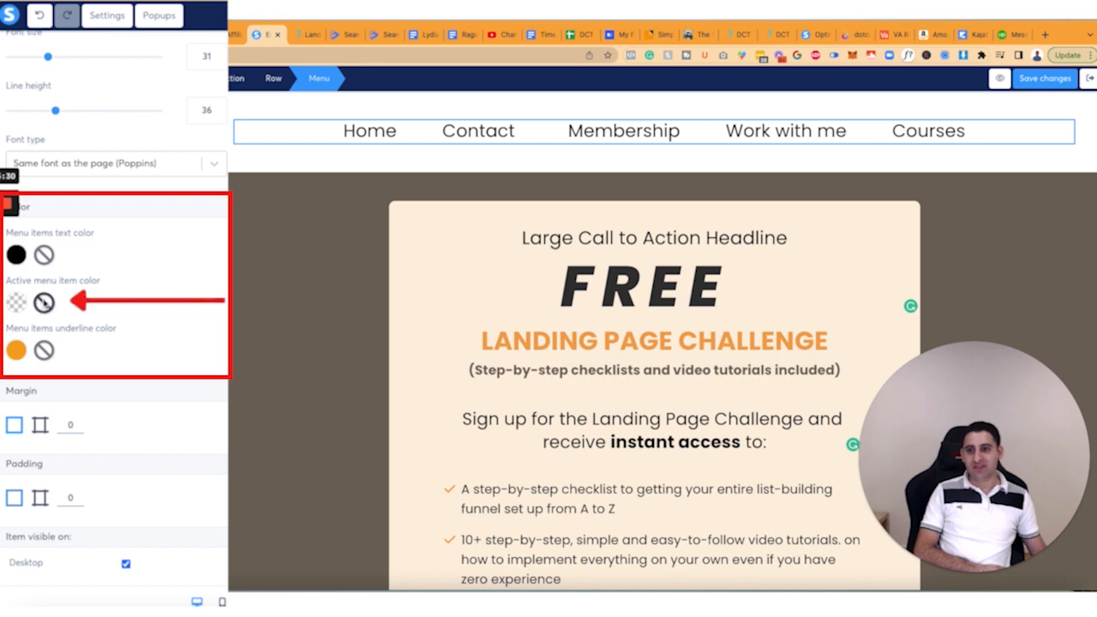
{"action": "scroll", "coordinate": [28, 313], "scroll_direction": "up", "scroll_amount": 1}
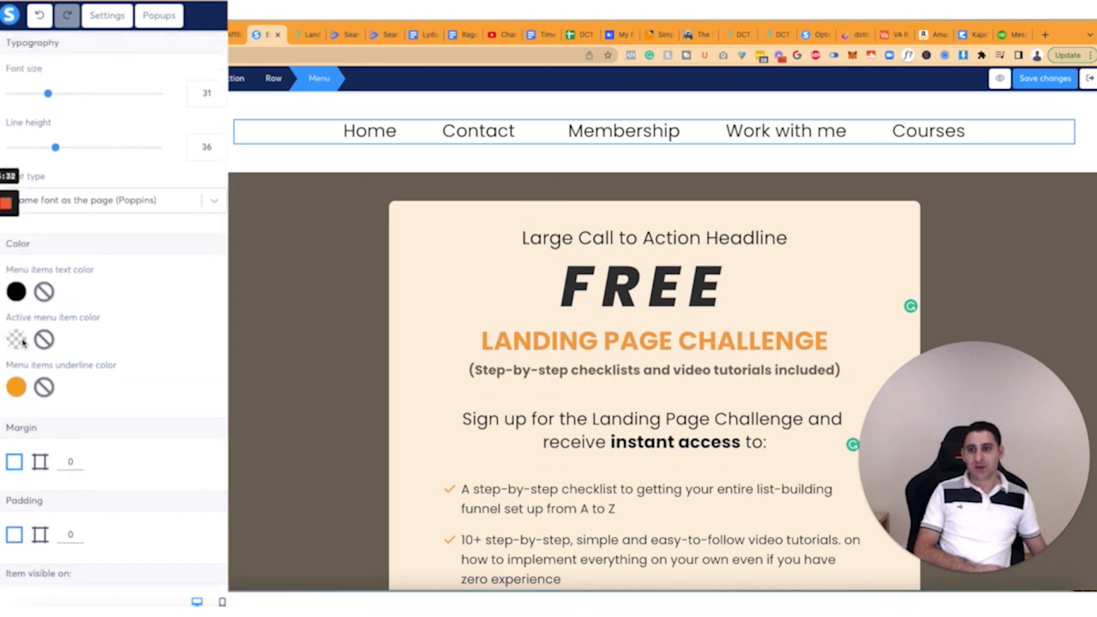
{"action": "left_click", "coordinate": [22, 344]}
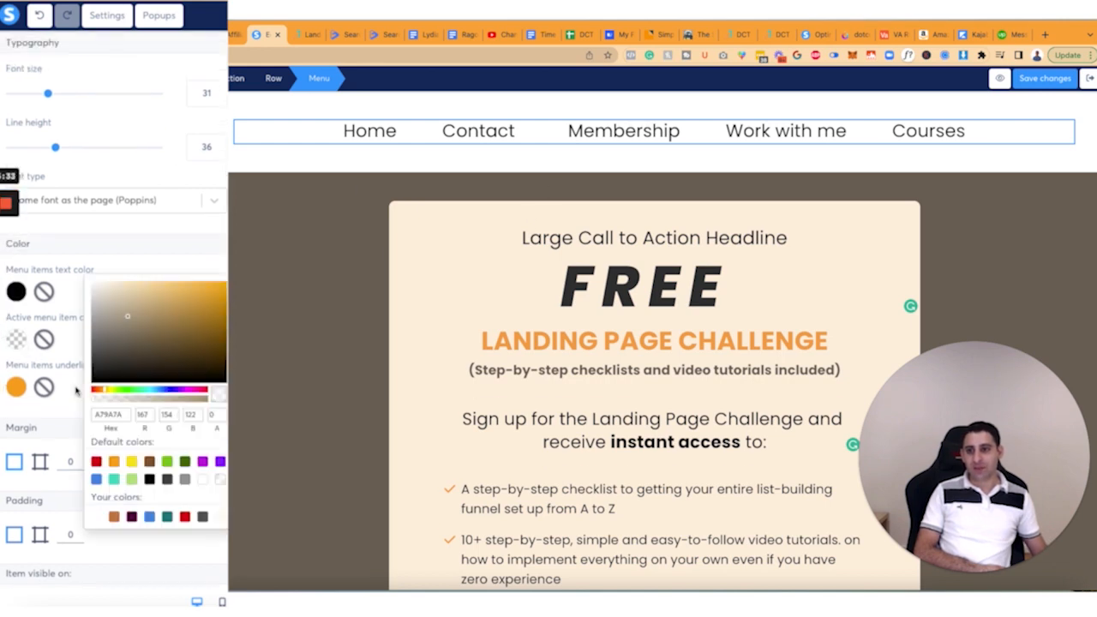
{"action": "left_click", "coordinate": [149, 479]}
{"action": "left_click", "coordinate": [177, 257]}
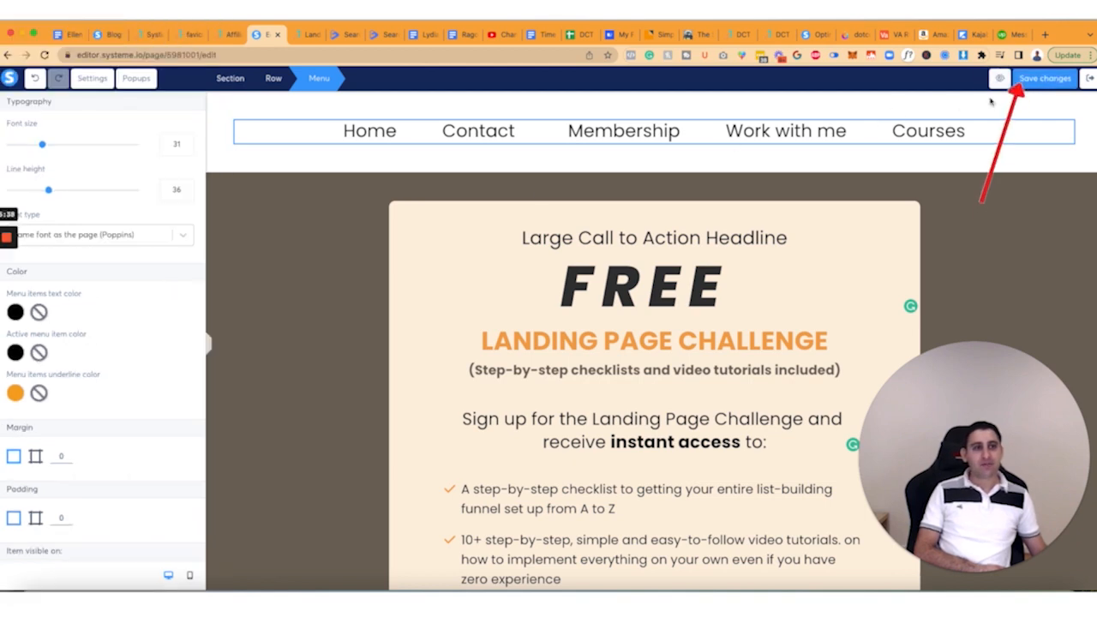
{"action": "left_click", "coordinate": [1000, 79]}
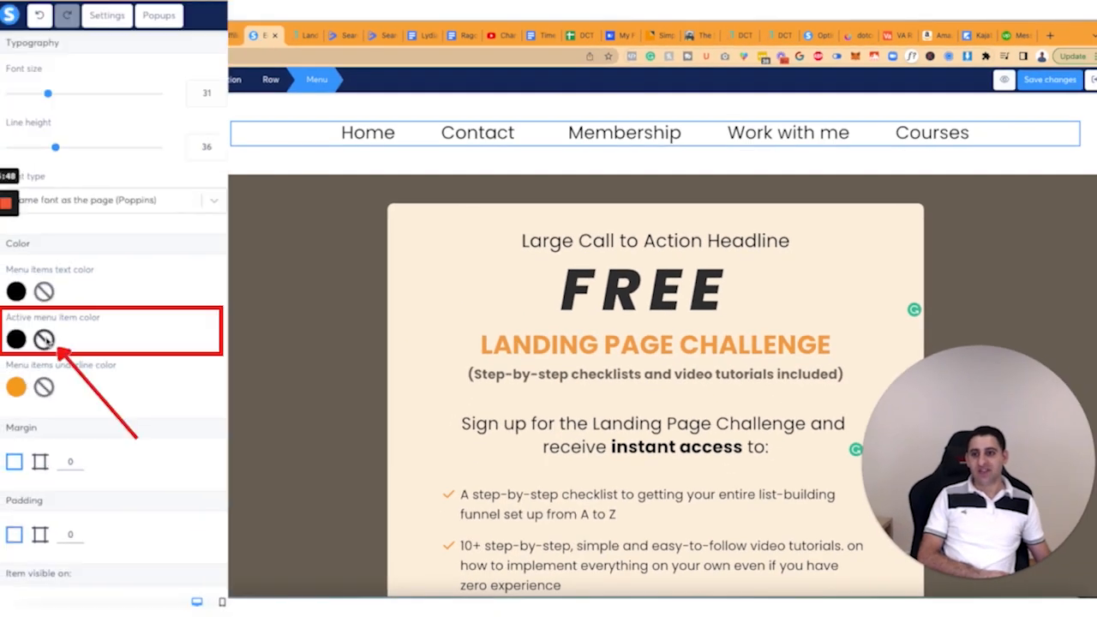
{"action": "left_click", "coordinate": [45, 340]}
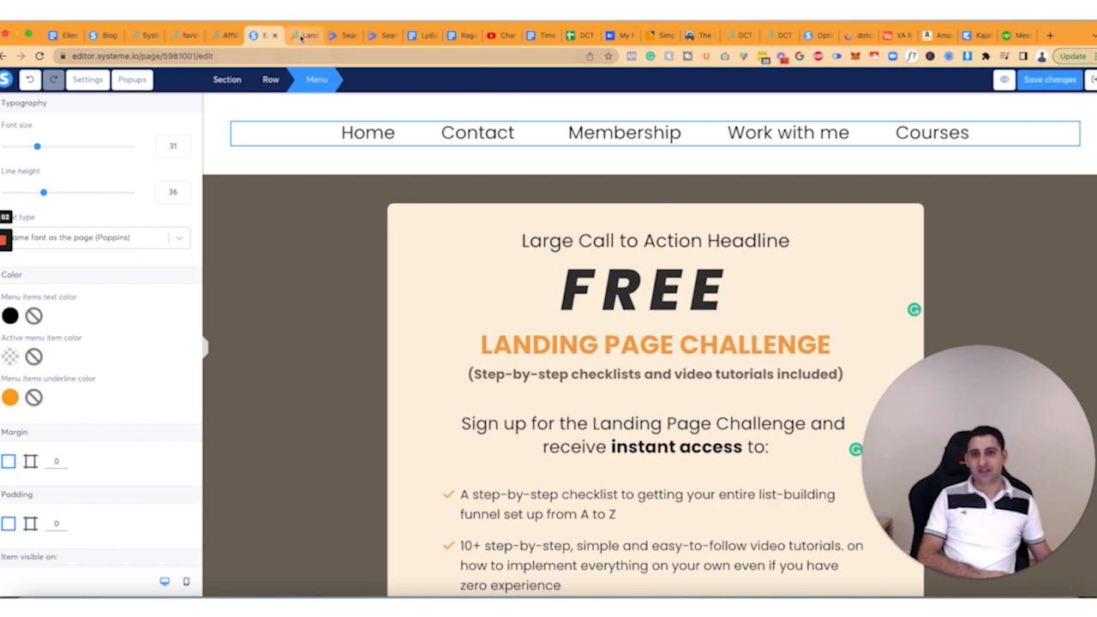
{"action": "left_click", "coordinate": [1005, 79]}
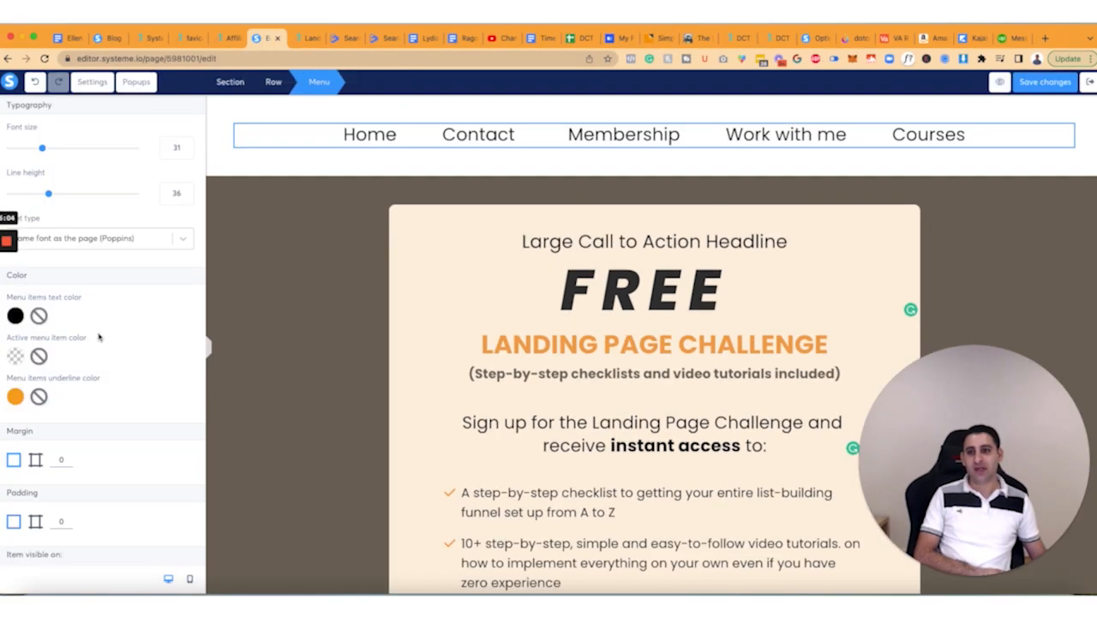
Set the active menu item color to black.
{"action": "left_click", "coordinate": [21, 358]}
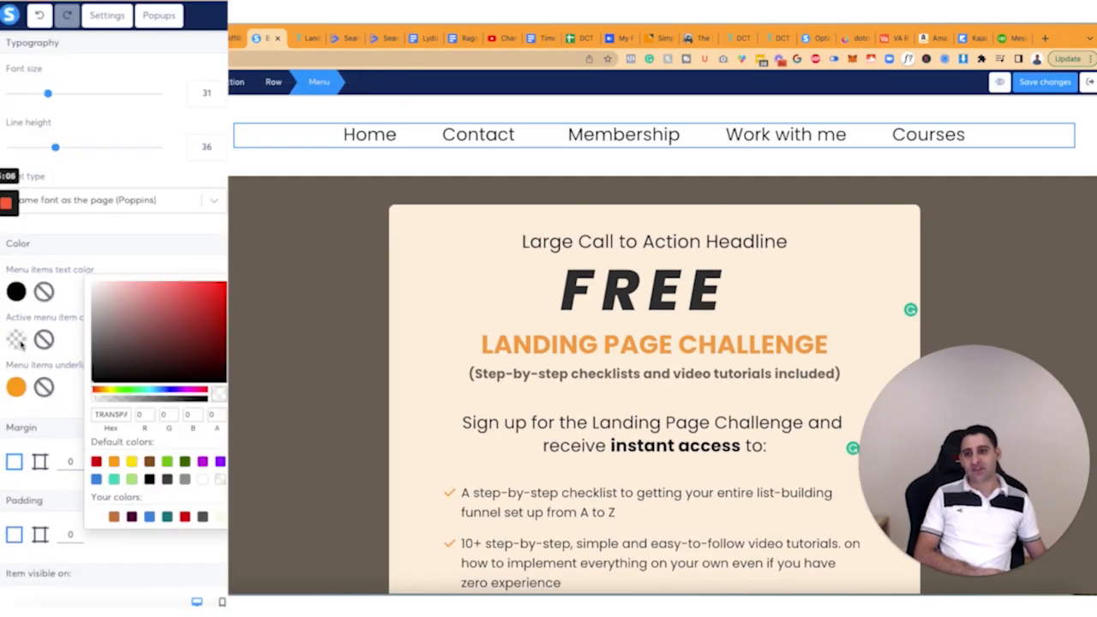
{"action": "left_click", "coordinate": [150, 479]}
{"action": "left_click", "coordinate": [173, 258]}
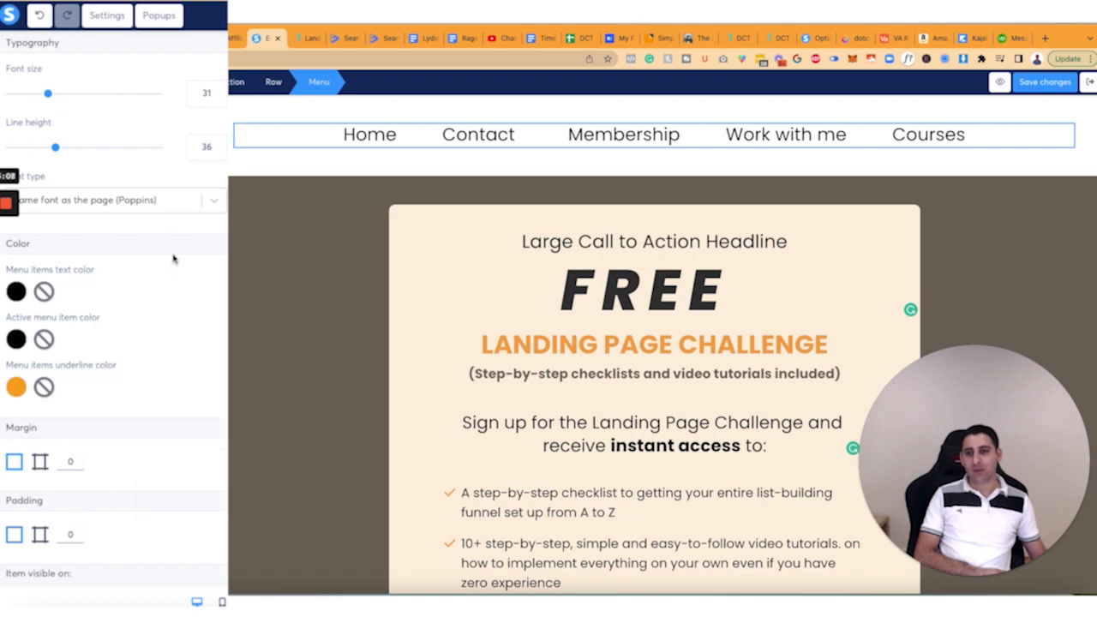
Set the menu items' underline color to light green, preview the page and return to the editor.
{"action": "left_click", "coordinate": [15, 387]}
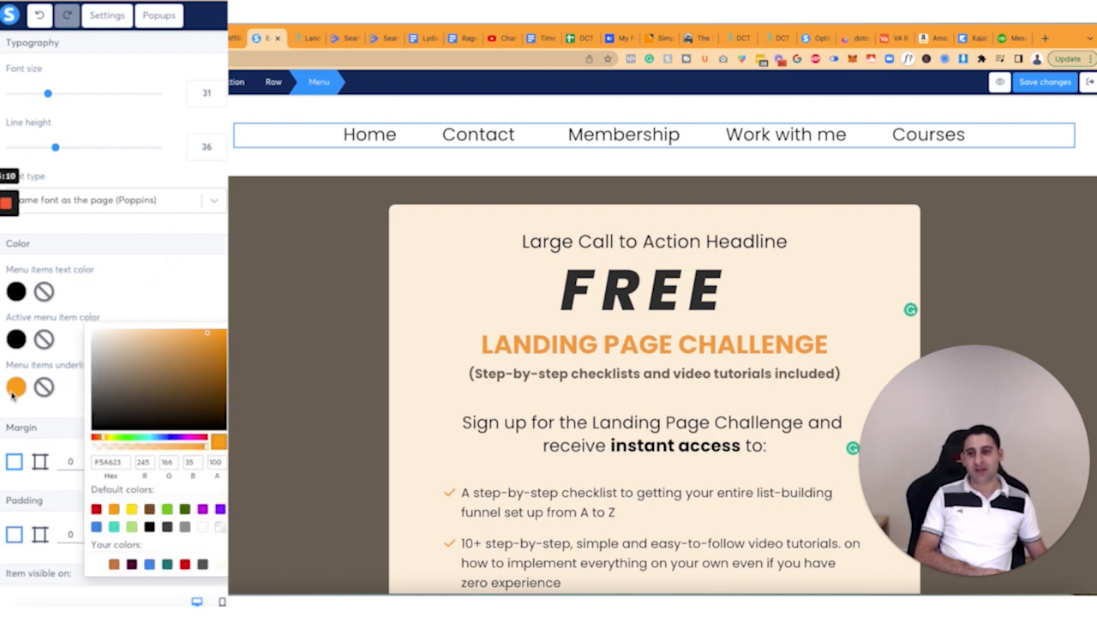
{"action": "left_click", "coordinate": [131, 527]}
{"action": "left_click", "coordinate": [184, 296]}
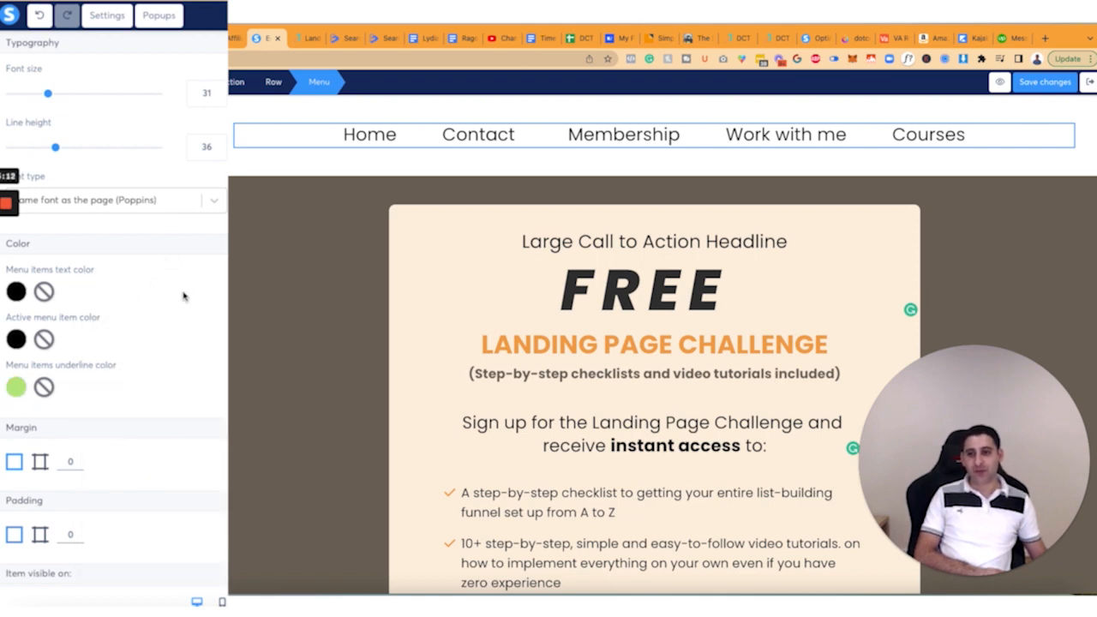
{"action": "left_click", "coordinate": [999, 82]}
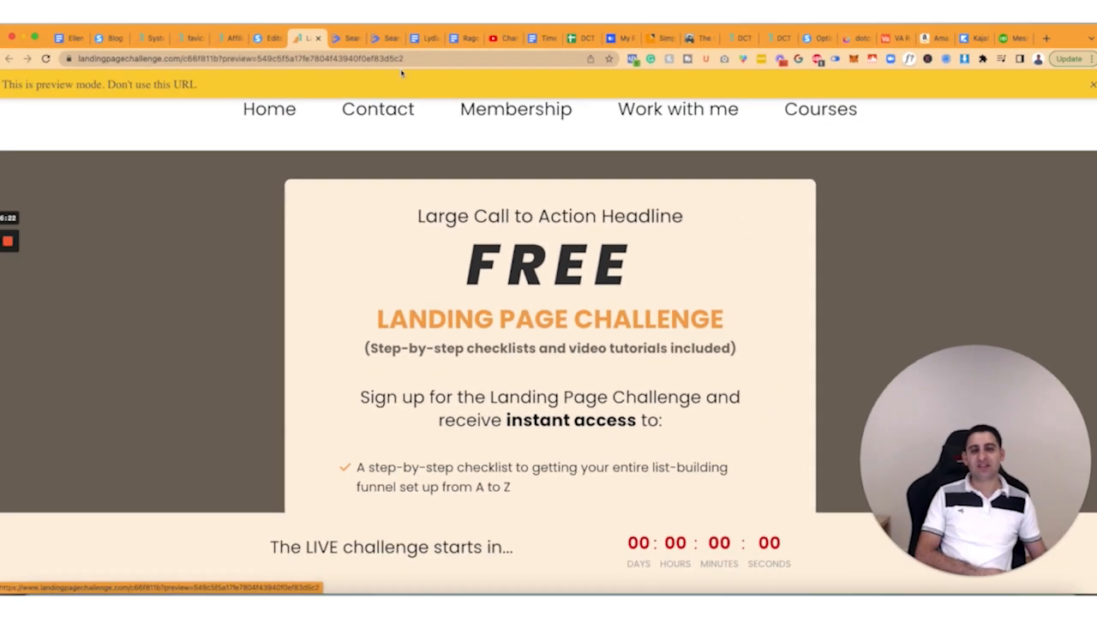
{"action": "left_click", "coordinate": [273, 39]}
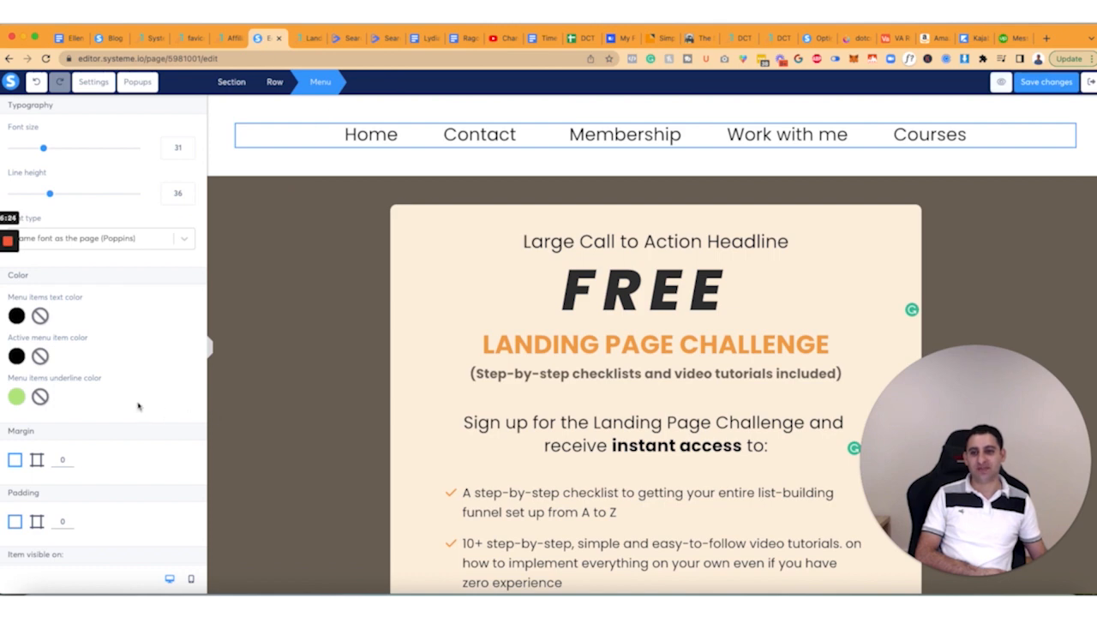
Try a margin of 40 on all sides of the menu and reset it to 0.
{"action": "scroll", "coordinate": [137, 407], "scroll_direction": "down", "scroll_amount": 1}
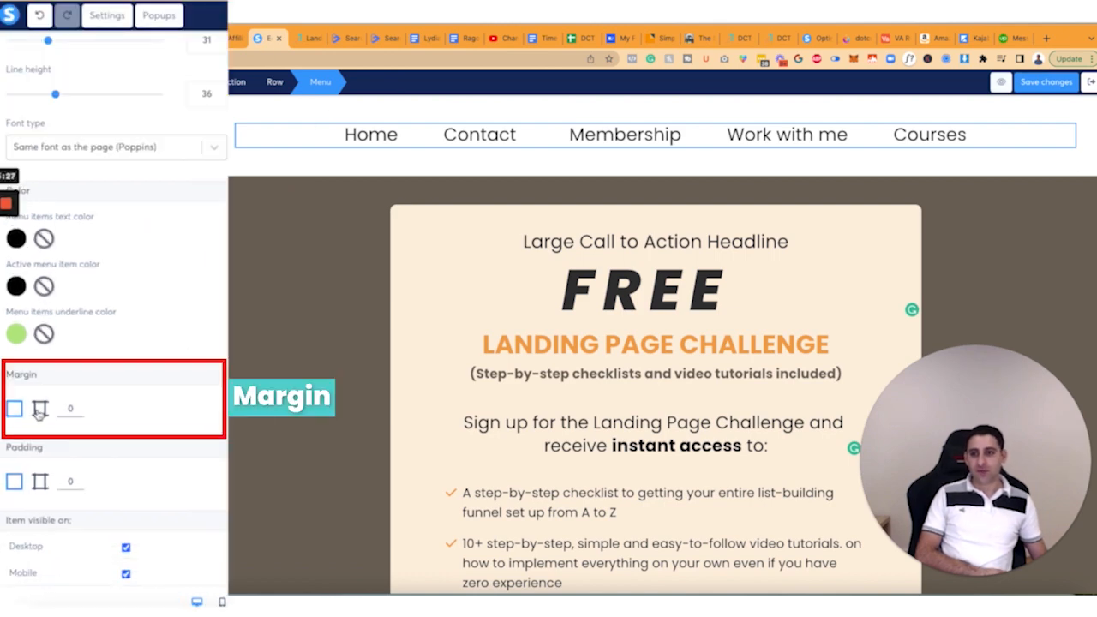
{"action": "left_click", "coordinate": [67, 409]}
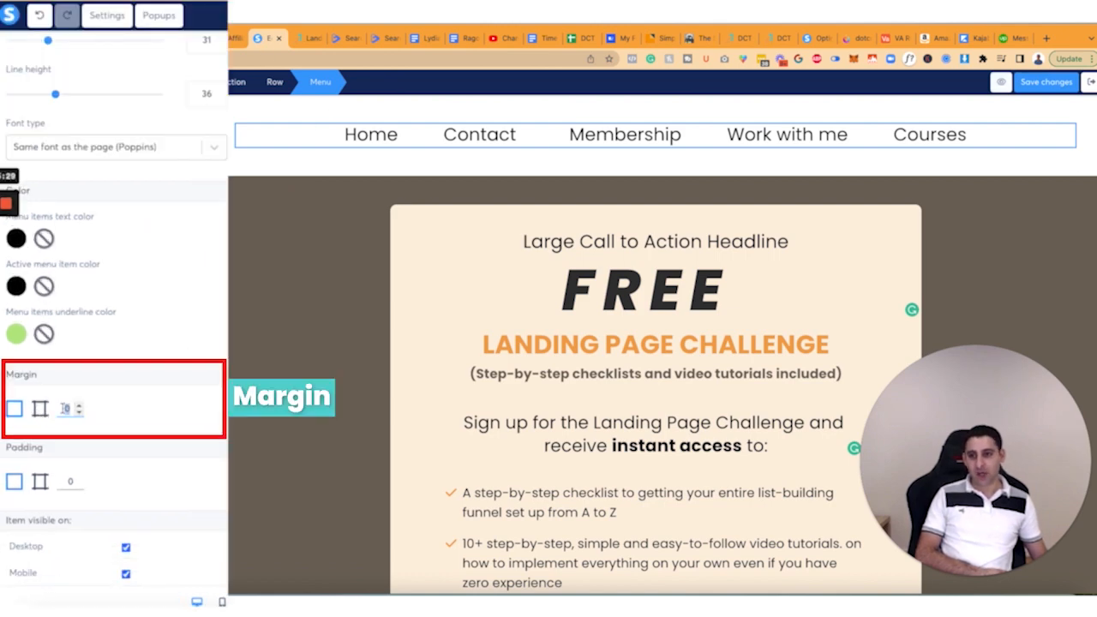
{"action": "type", "text": "40"}
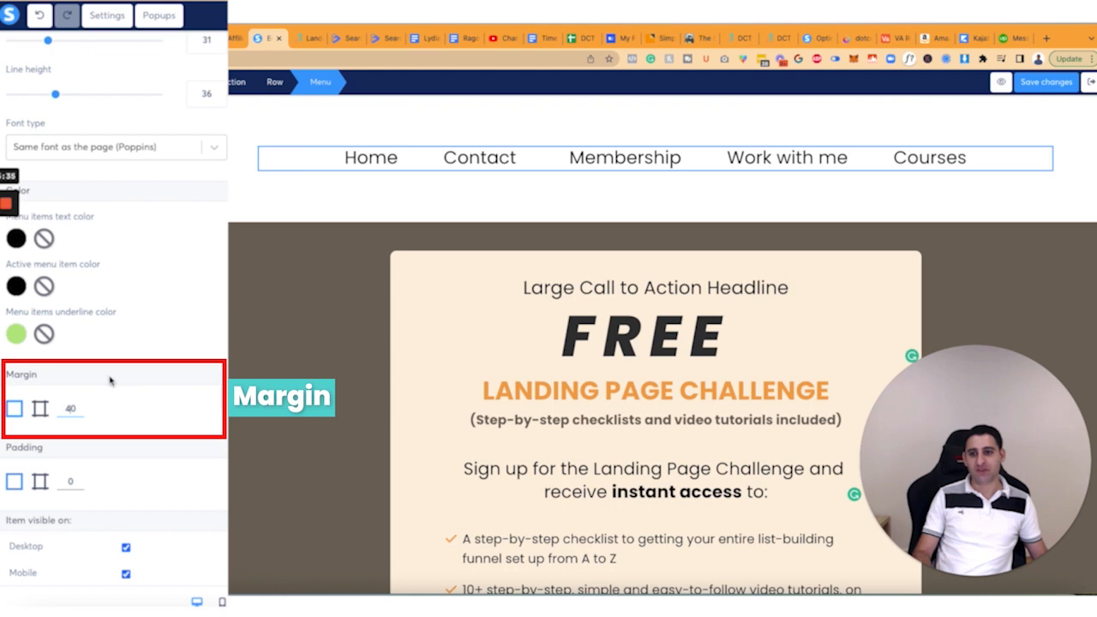
{"action": "left_click", "coordinate": [40, 409]}
{"action": "left_click", "coordinate": [14, 409]}
{"action": "double_click", "coordinate": [69, 409]}
{"action": "type", "text": "0"}
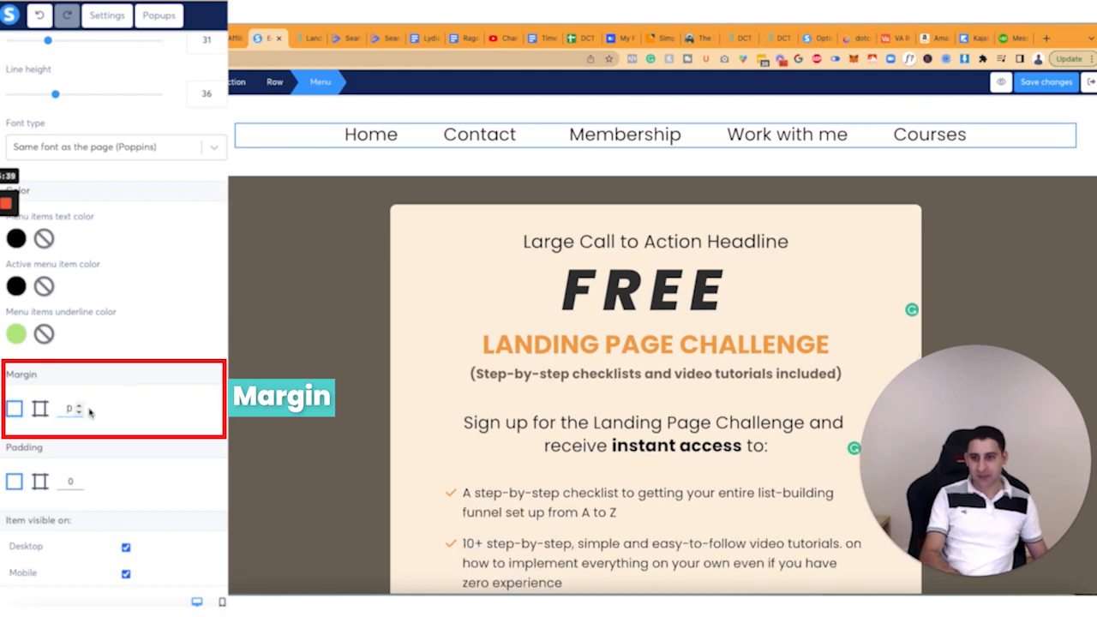
Switch the menu margin to individual sides, try a bottom margin of 40 and reset it to 0.
{"action": "left_click", "coordinate": [41, 410]}
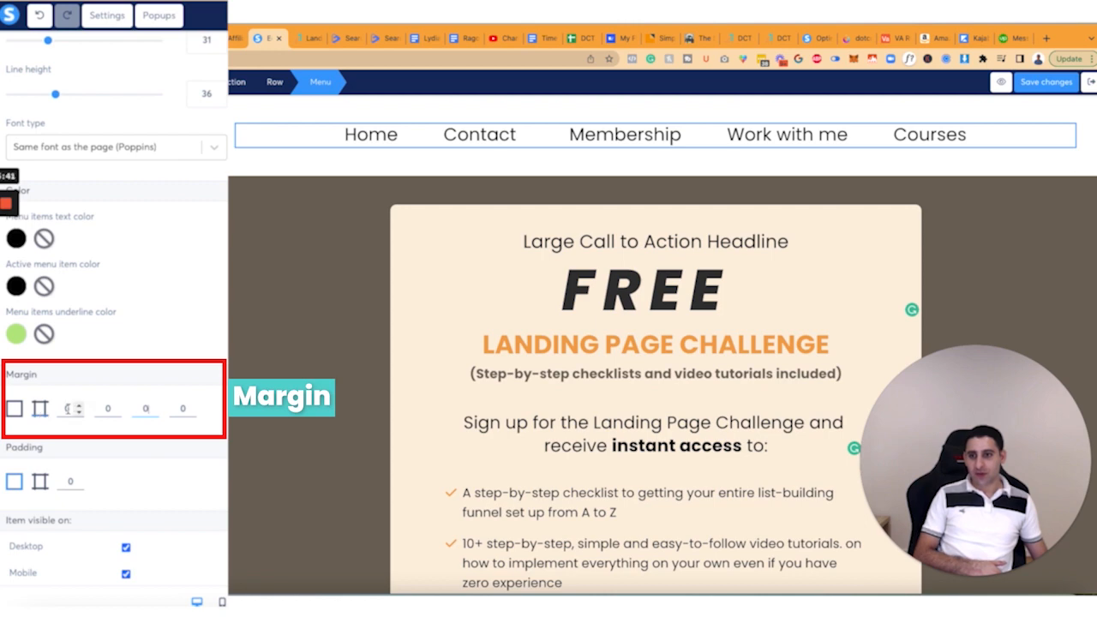
{"action": "double_click", "coordinate": [140, 408]}
{"action": "type", "text": "40"}
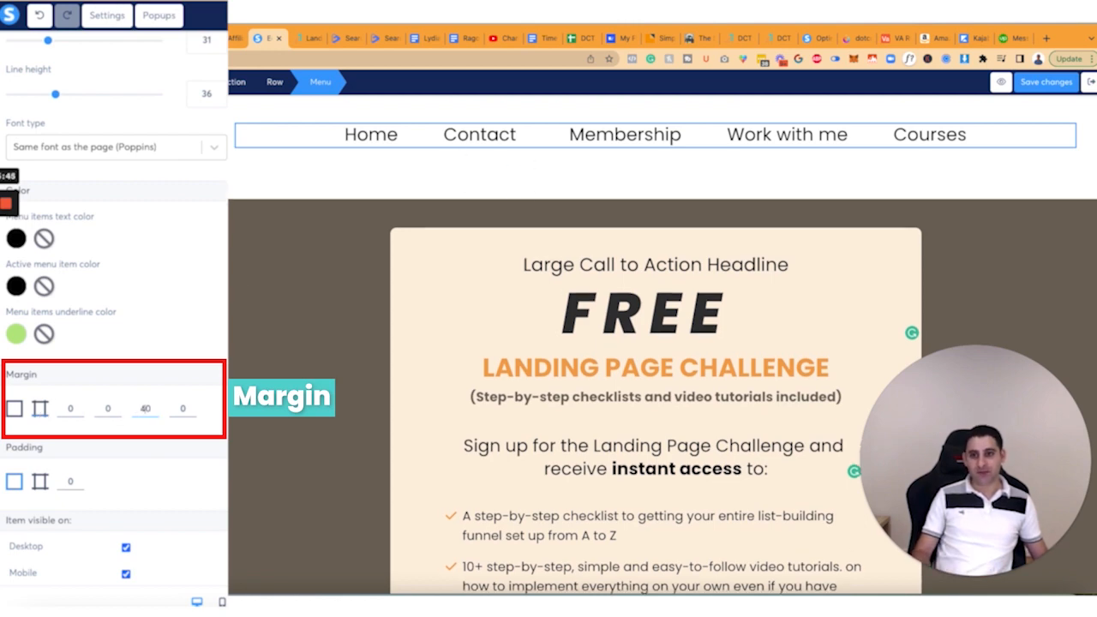
{"action": "key", "text": "BackSpace"}
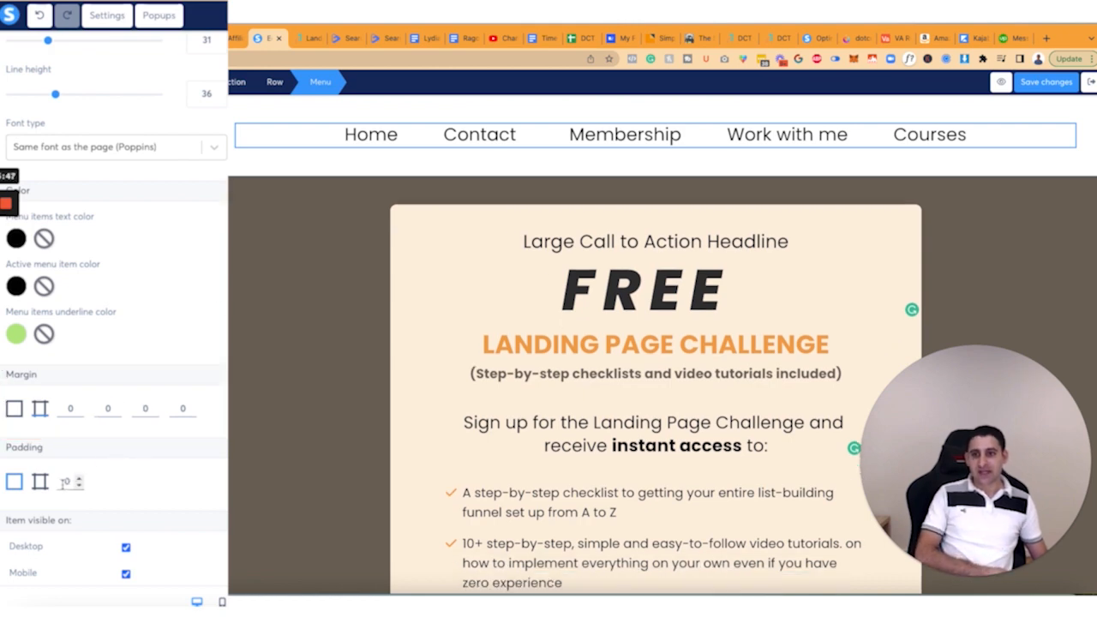
Hide the menu on mobile, check the page's mobile view and return to the desktop view.
{"action": "scroll", "coordinate": [128, 463], "scroll_direction": "down", "scroll_amount": 2}
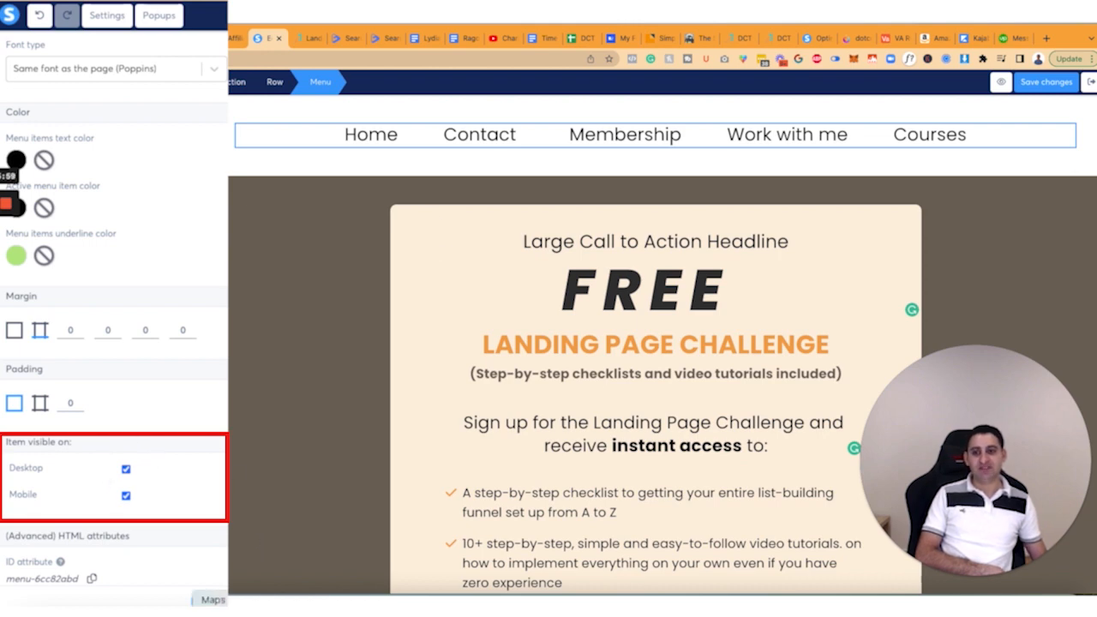
{"action": "left_click", "coordinate": [125, 497]}
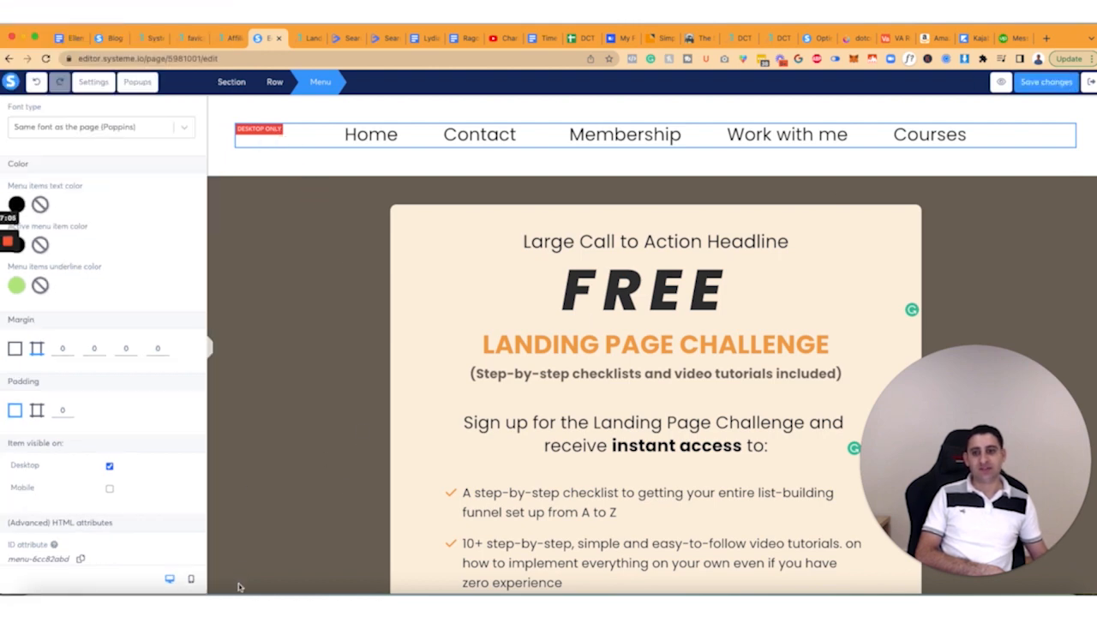
{"action": "left_click", "coordinate": [192, 581]}
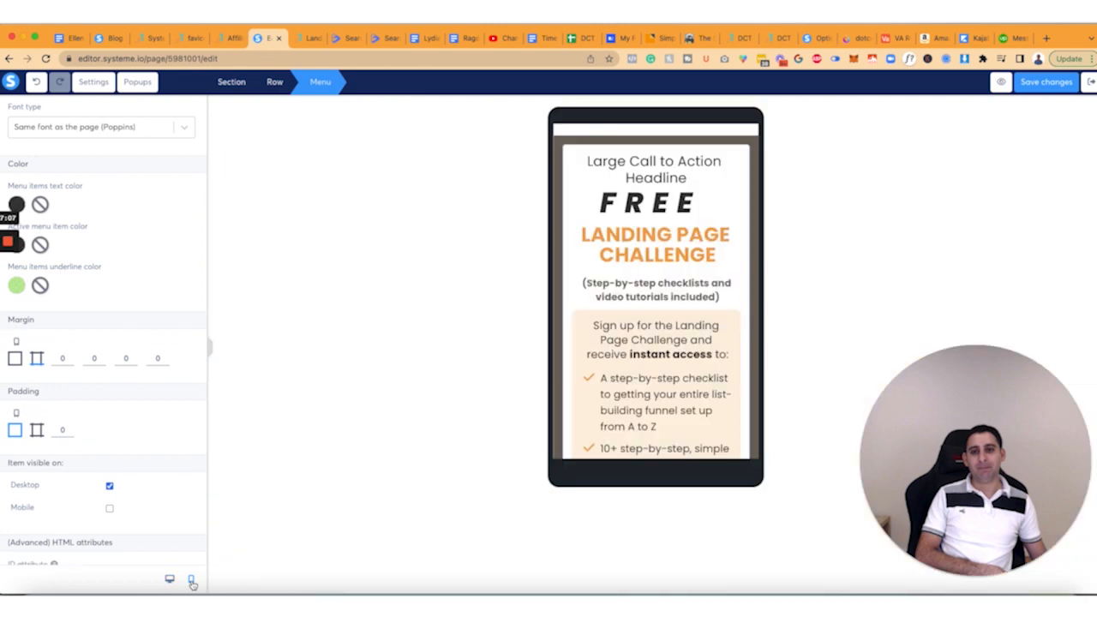
{"action": "scroll", "coordinate": [649, 295], "scroll_direction": "down", "scroll_amount": 1}
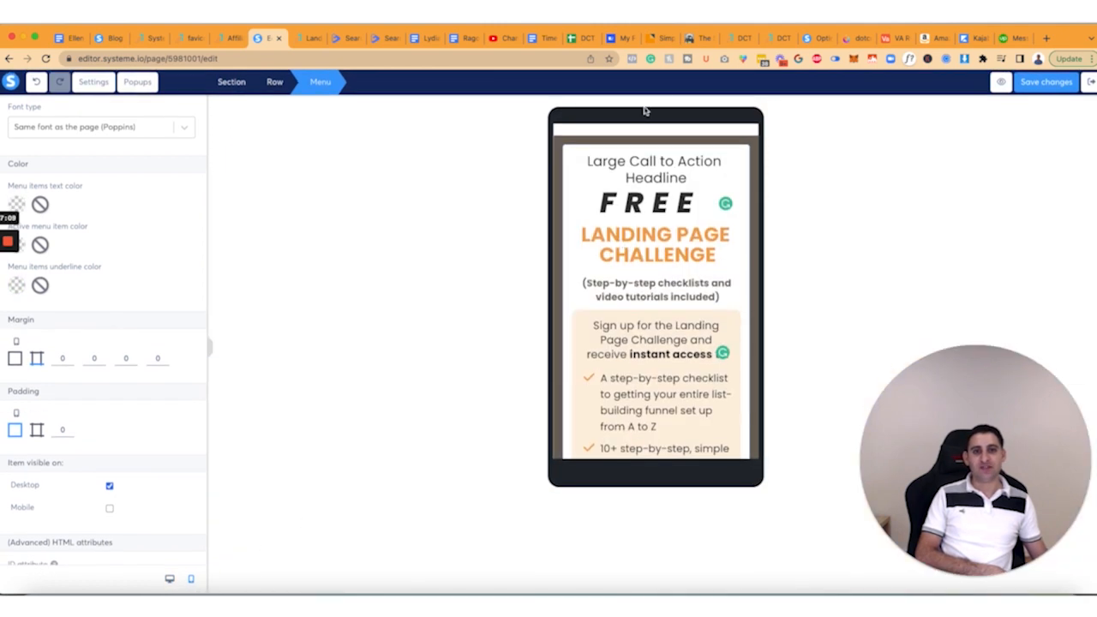
{"action": "left_click", "coordinate": [170, 579]}
Make the menu visible on mobile again and check it in the mobile view before returning to desktop.
{"action": "left_click", "coordinate": [108, 489]}
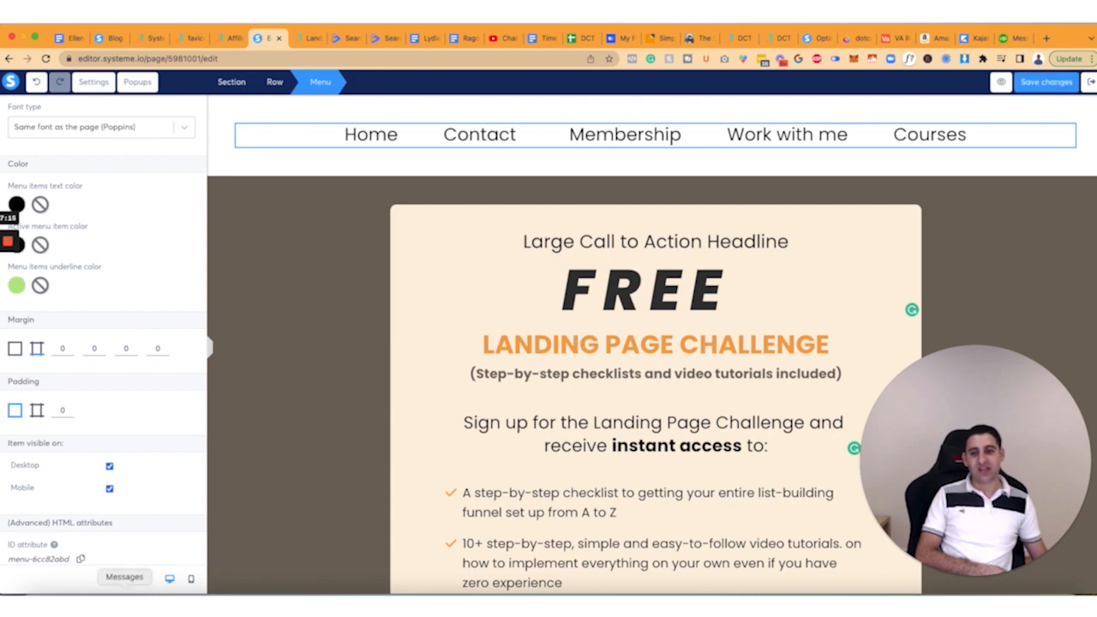
{"action": "left_click", "coordinate": [192, 580]}
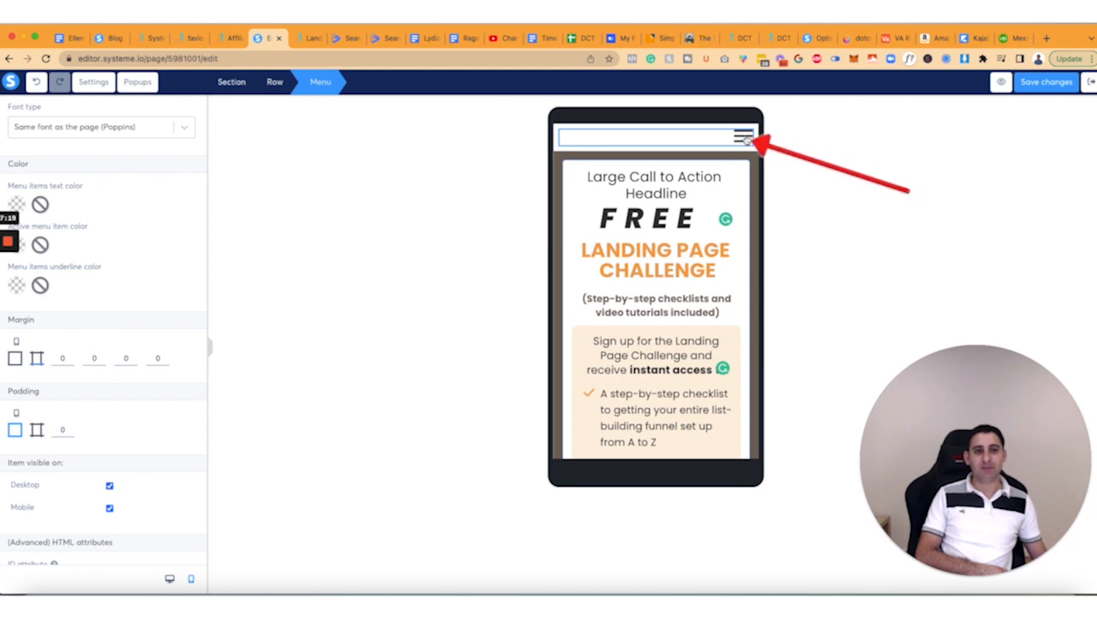
{"action": "left_click", "coordinate": [169, 580]}
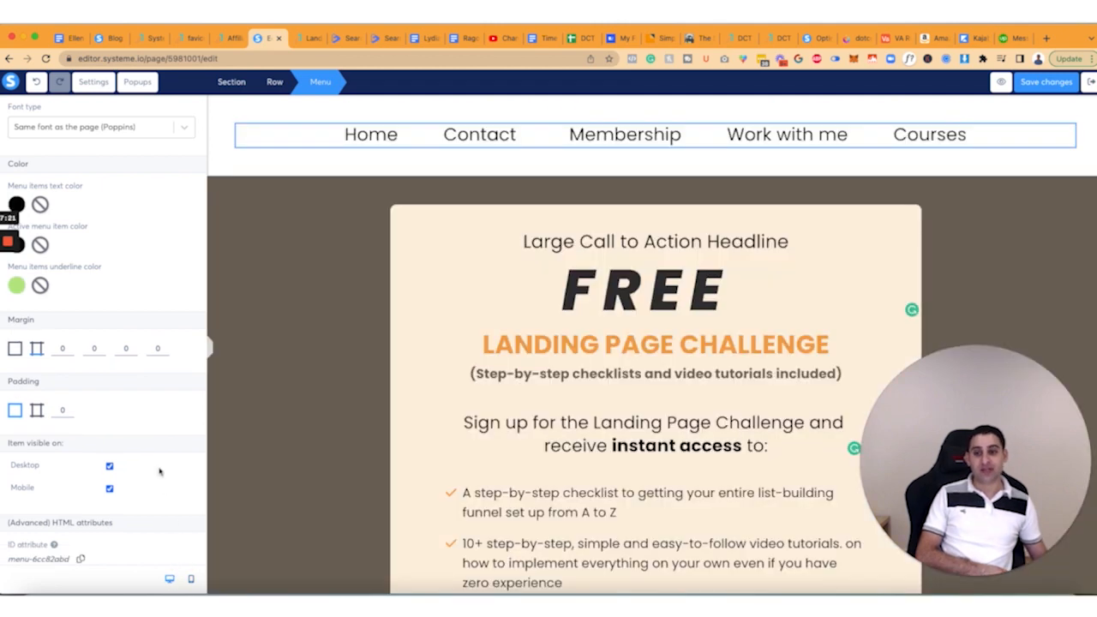
{"action": "left_click", "coordinate": [302, 408]}
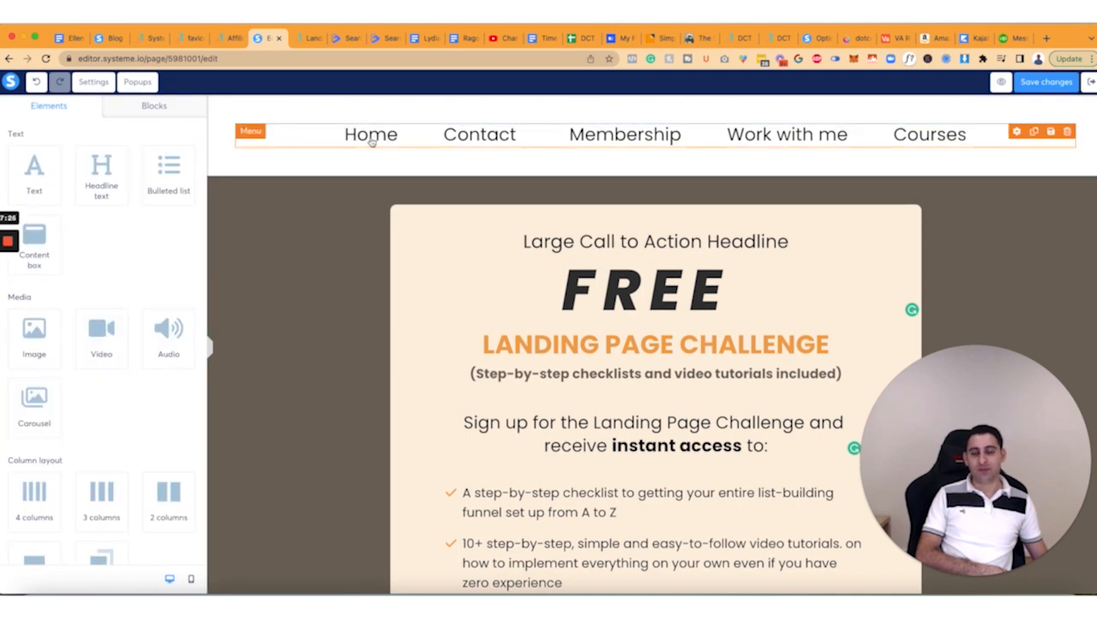
{"action": "left_click", "coordinate": [372, 142]}
{"action": "left_click", "coordinate": [372, 140]}
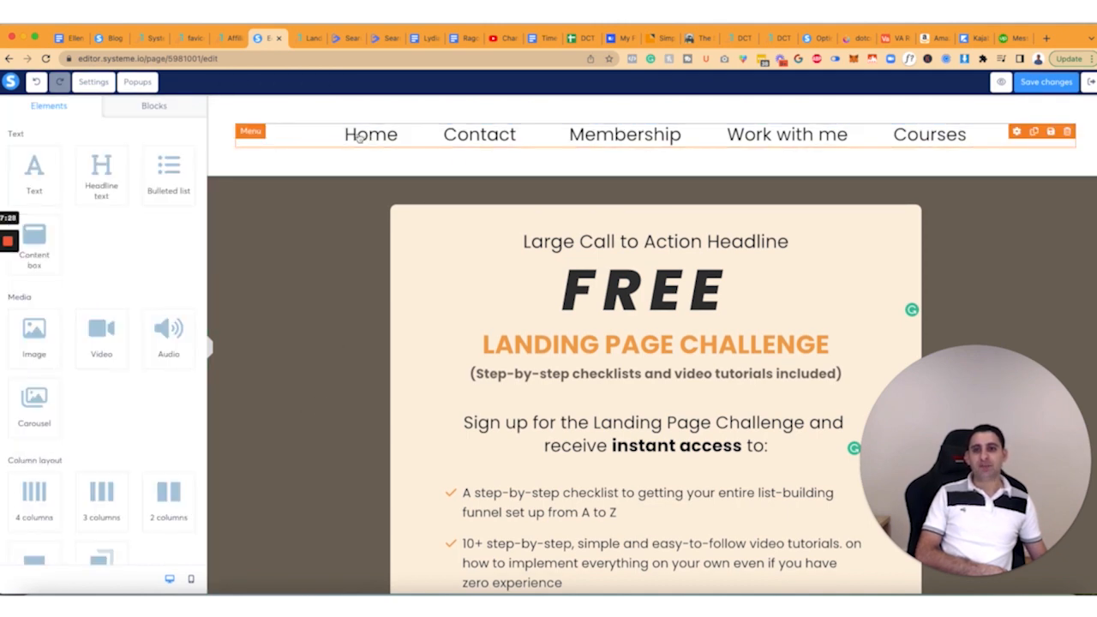
{"action": "scroll", "coordinate": [368, 254], "scroll_direction": "down", "scroll_amount": 2}
{"action": "scroll", "coordinate": [368, 254], "scroll_direction": "up", "scroll_amount": 2}
Rename the menu's Contact item as Reviews.
{"action": "left_click", "coordinate": [626, 141]}
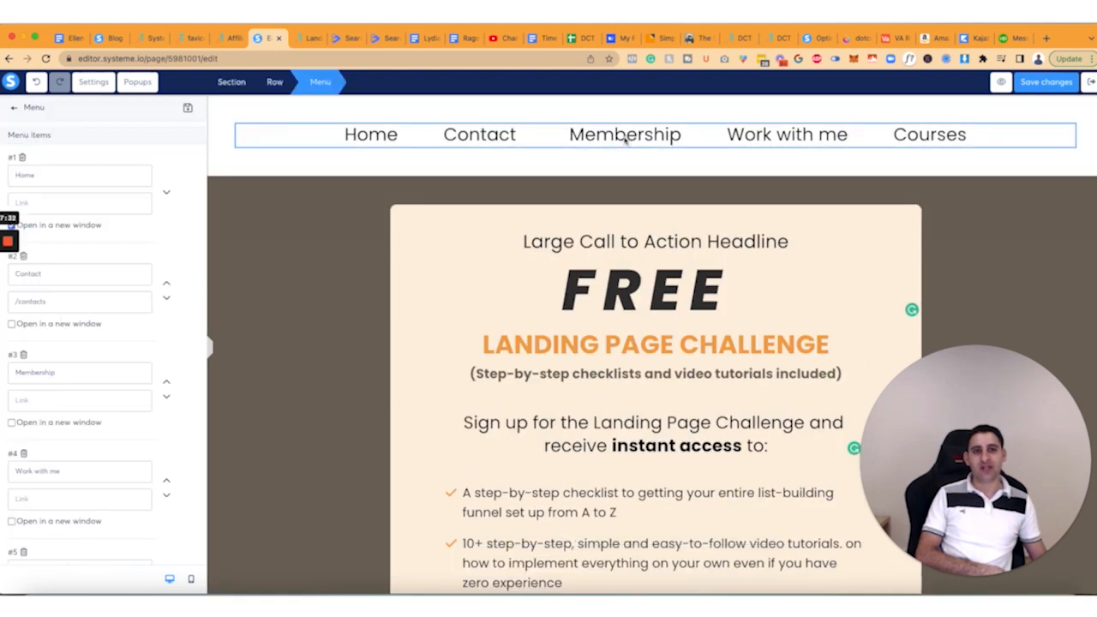
{"action": "double_click", "coordinate": [82, 245]}
{"action": "type", "text": "tesitmonial"}
{"action": "double_click", "coordinate": [82, 245]}
{"action": "type", "text": "Reviews"}
{"action": "left_click", "coordinate": [72, 281]}
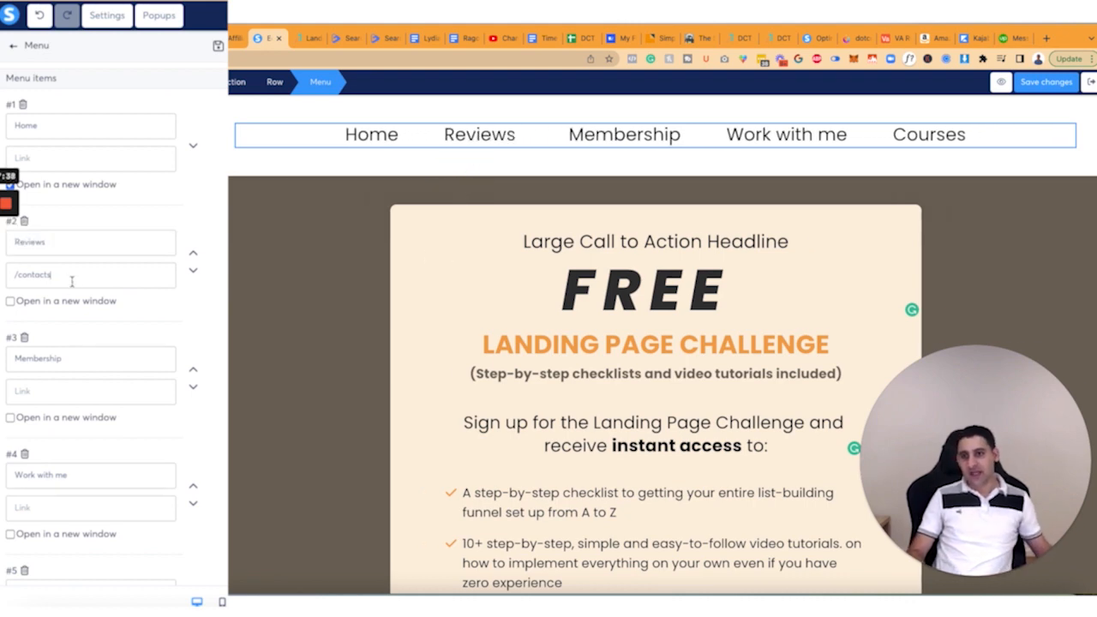
Search the saved blocks for "review" and add the Facebook reviews elfsight section block below the opt-in form section.
{"action": "left_click", "coordinate": [370, 308]}
{"action": "scroll", "coordinate": [342, 310], "scroll_direction": "down", "scroll_amount": 8}
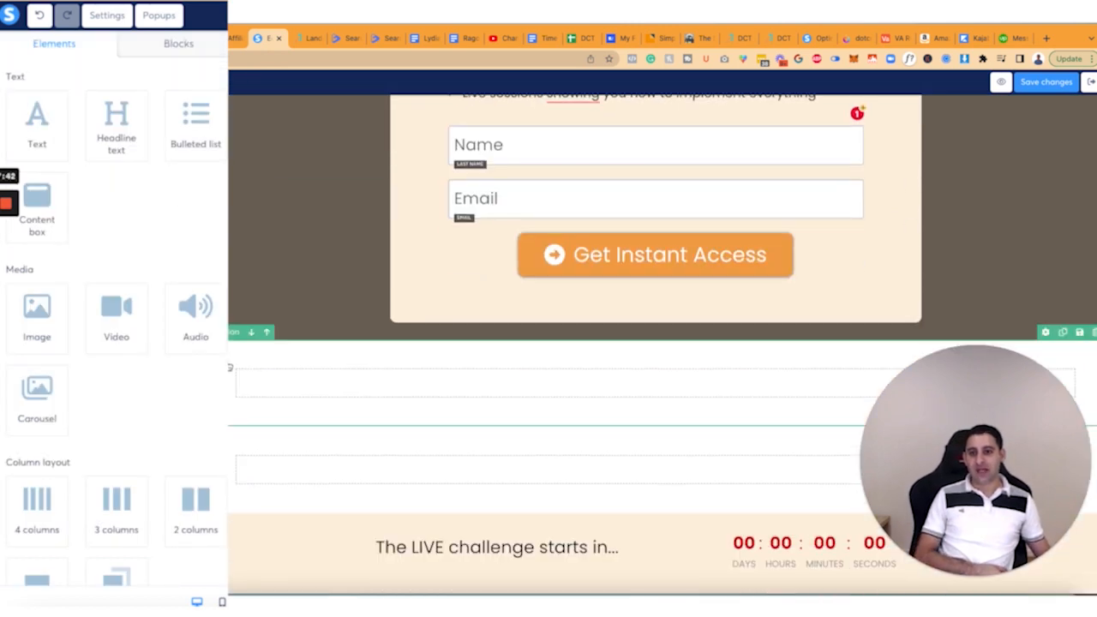
{"action": "left_click", "coordinate": [179, 44]}
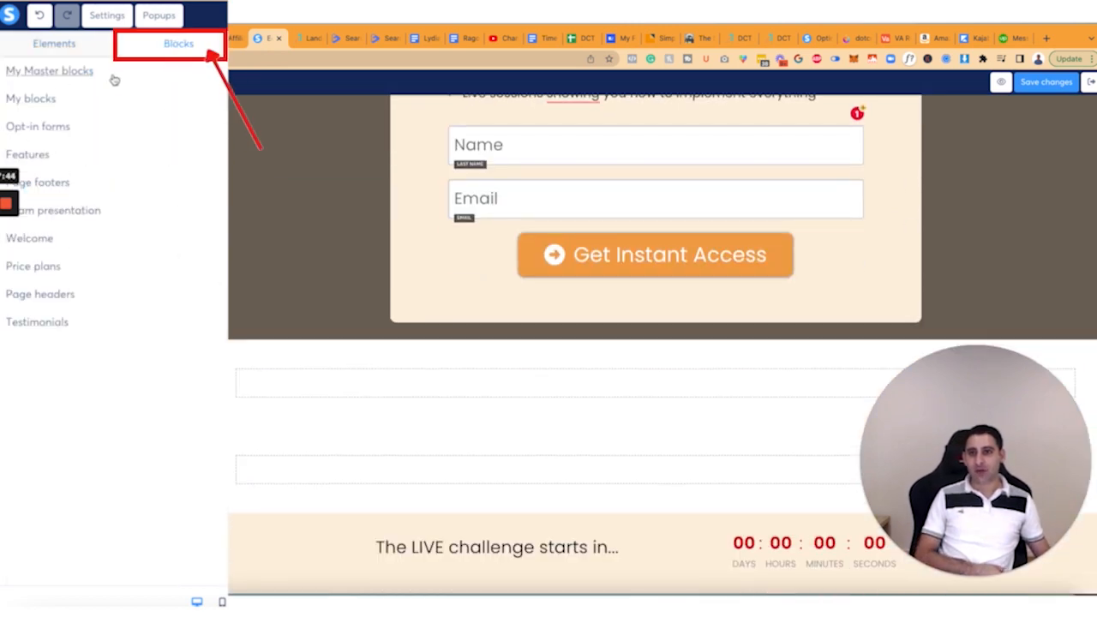
{"action": "left_click", "coordinate": [31, 99]}
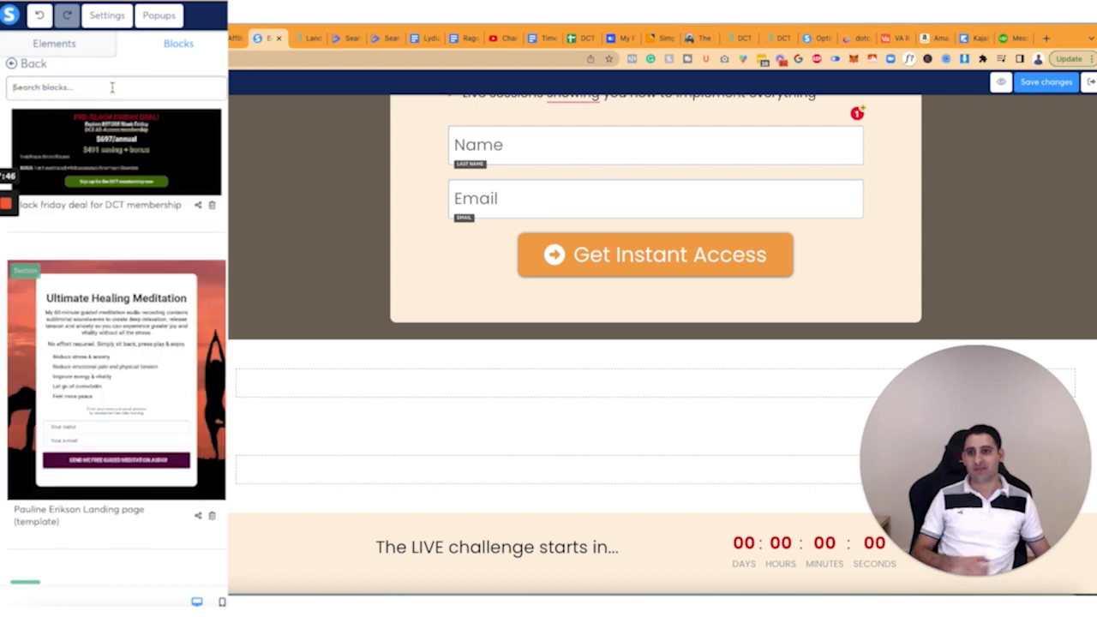
{"action": "left_click", "coordinate": [112, 86]}
{"action": "type", "text": "review"}
{"action": "left_click_drag", "start_coordinate": [93, 156], "coordinate": [368, 385]}
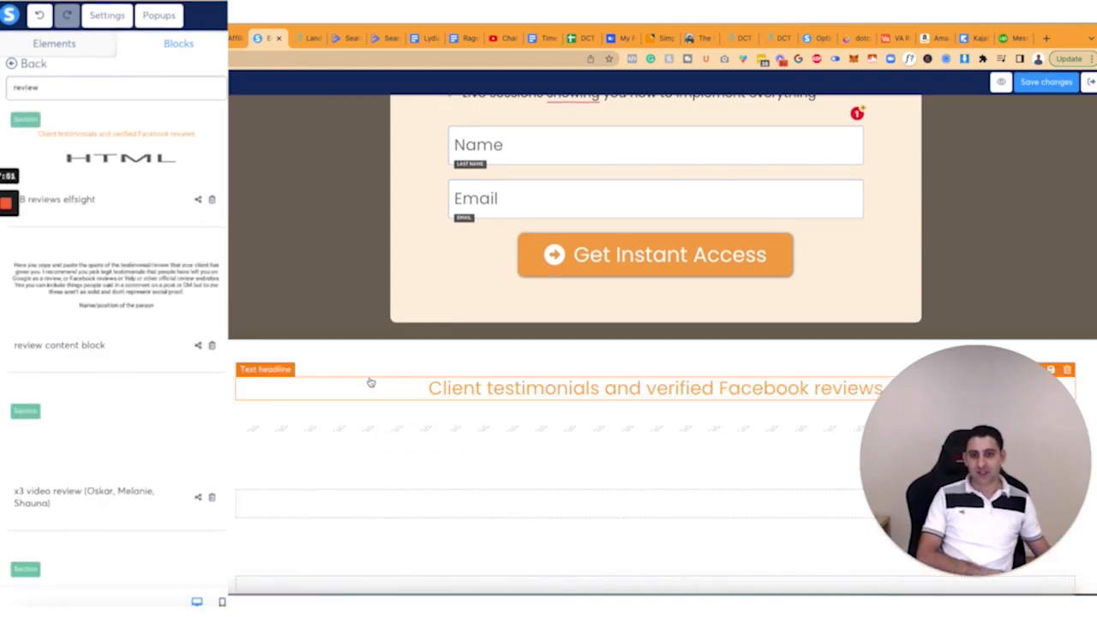
Save the page changes and open the page preview.
{"action": "left_click", "coordinate": [1050, 82]}
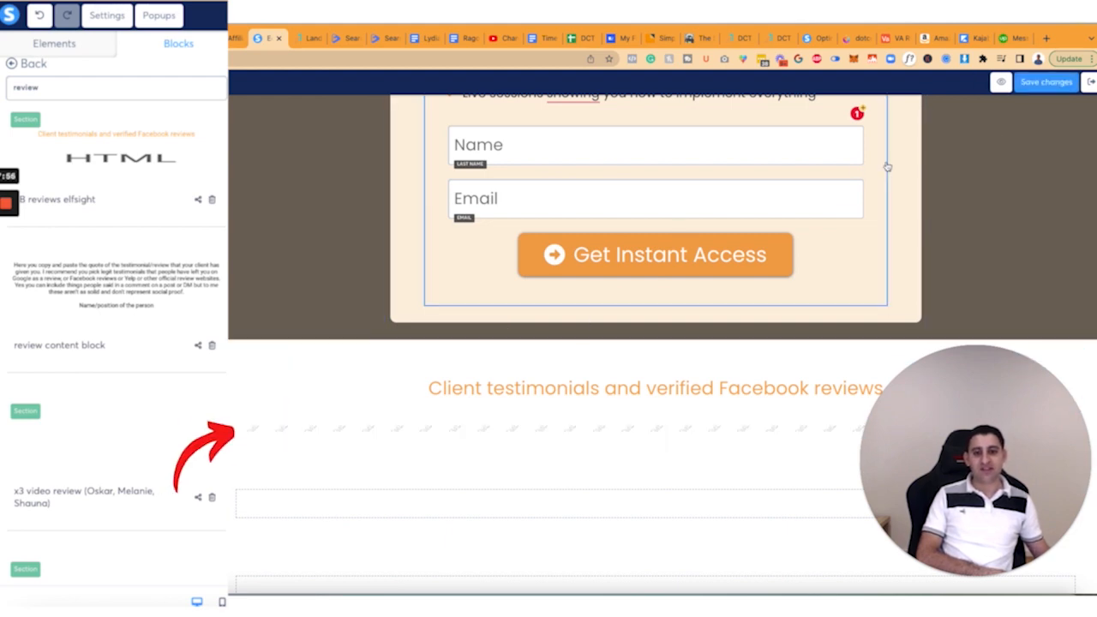
{"action": "left_click", "coordinate": [1067, 81]}
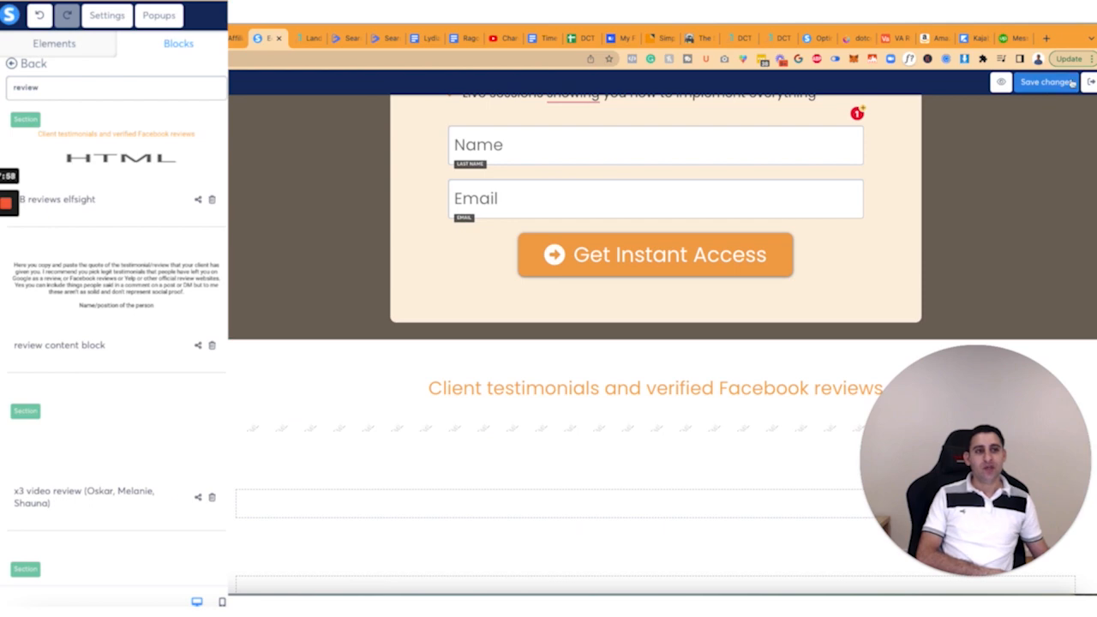
{"action": "left_click", "coordinate": [1002, 81]}
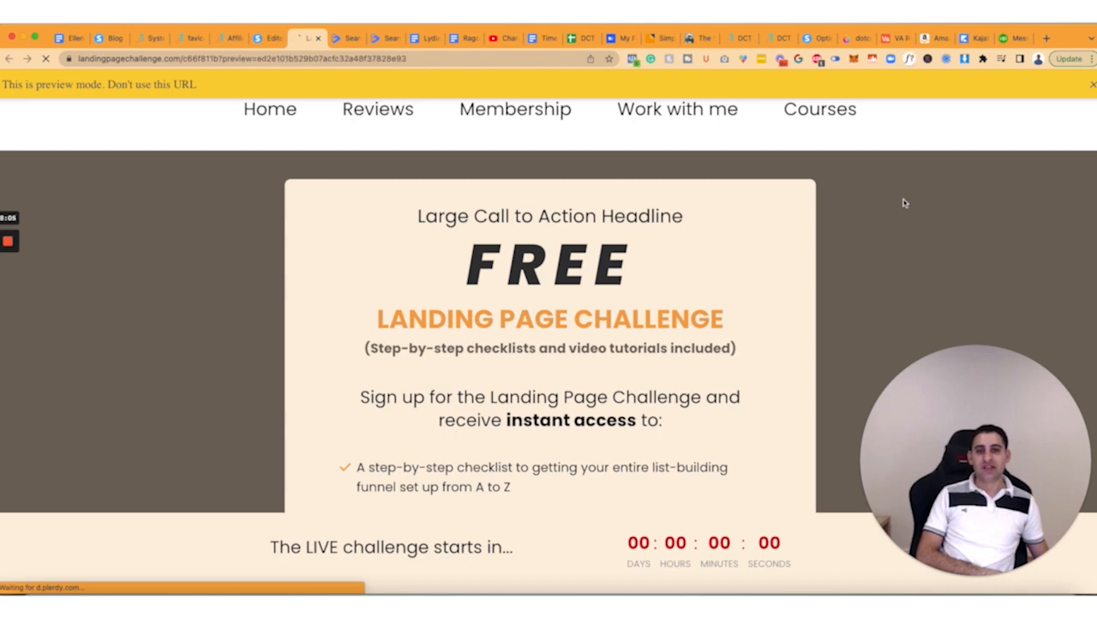
Look through the client testimonials and Facebook reviews section in the preview and compare it with the header's Reviews item.
{"action": "scroll", "coordinate": [294, 277], "scroll_direction": "down", "scroll_amount": 7}
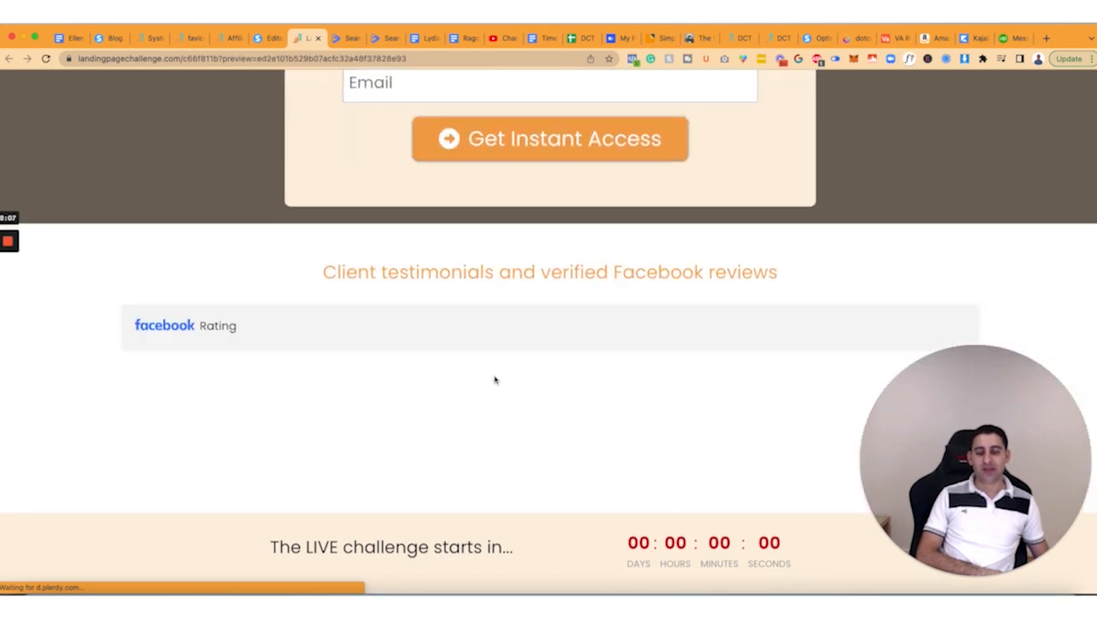
{"action": "scroll", "coordinate": [366, 329], "scroll_direction": "down", "scroll_amount": 2}
{"action": "scroll", "coordinate": [281, 334], "scroll_direction": "down", "scroll_amount": 3}
{"action": "scroll", "coordinate": [282, 338], "scroll_direction": "up", "scroll_amount": 2}
{"action": "left_click", "coordinate": [544, 450]}
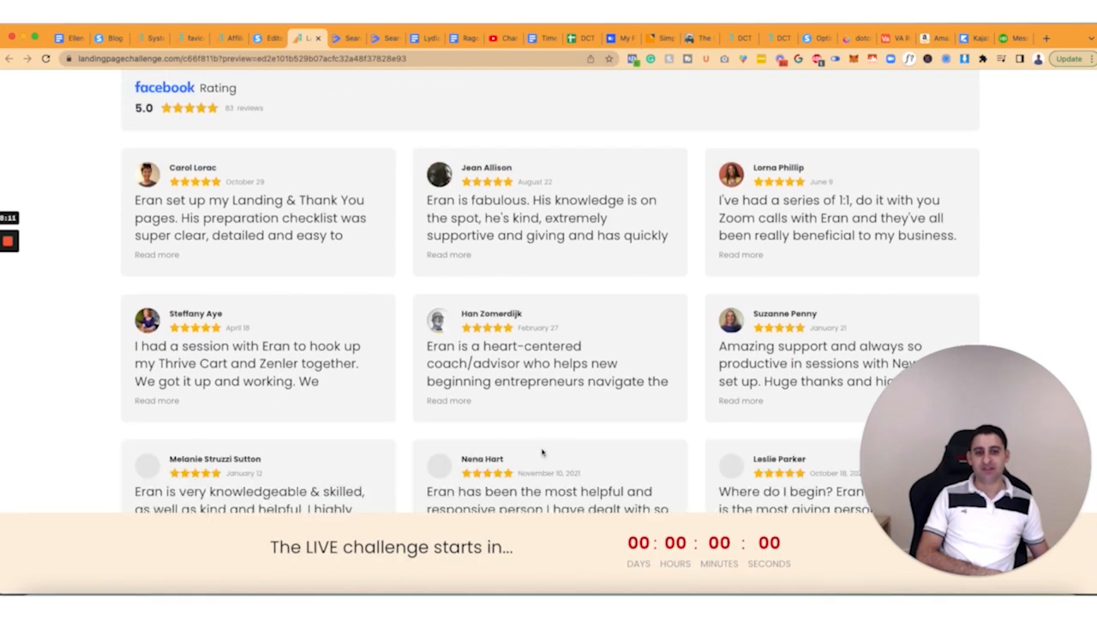
{"action": "scroll", "coordinate": [541, 452], "scroll_direction": "down", "scroll_amount": 4}
{"action": "left_click", "coordinate": [542, 429]}
{"action": "scroll", "coordinate": [531, 368], "scroll_direction": "down", "scroll_amount": 5}
{"action": "left_click", "coordinate": [529, 352]}
{"action": "scroll", "coordinate": [529, 343], "scroll_direction": "up", "scroll_amount": 15}
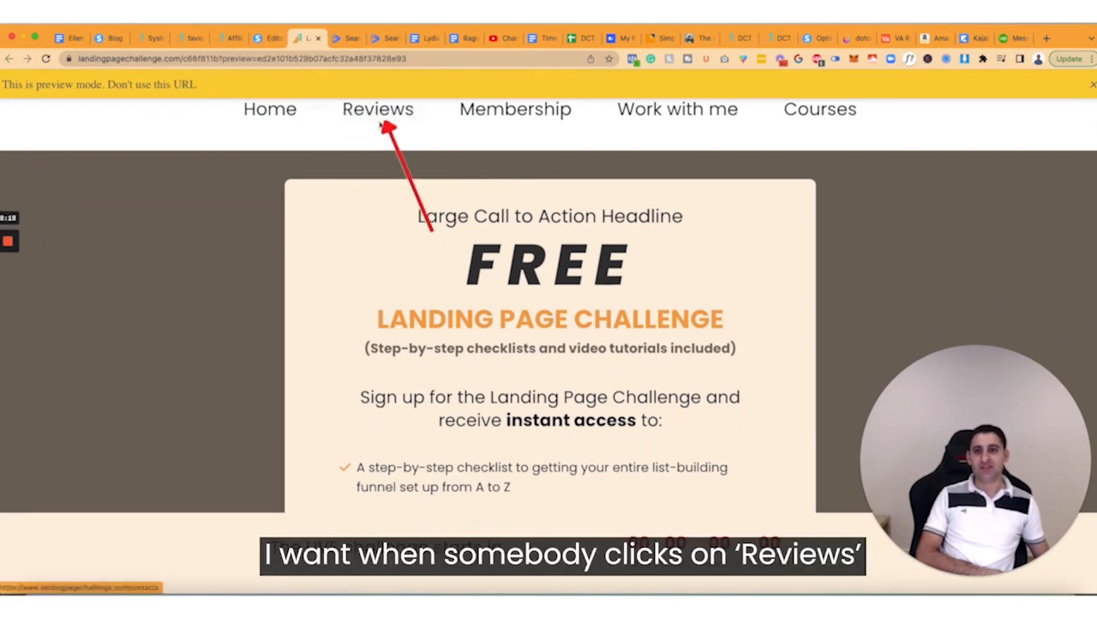
{"action": "scroll", "coordinate": [384, 116], "scroll_direction": "down", "scroll_amount": 2}
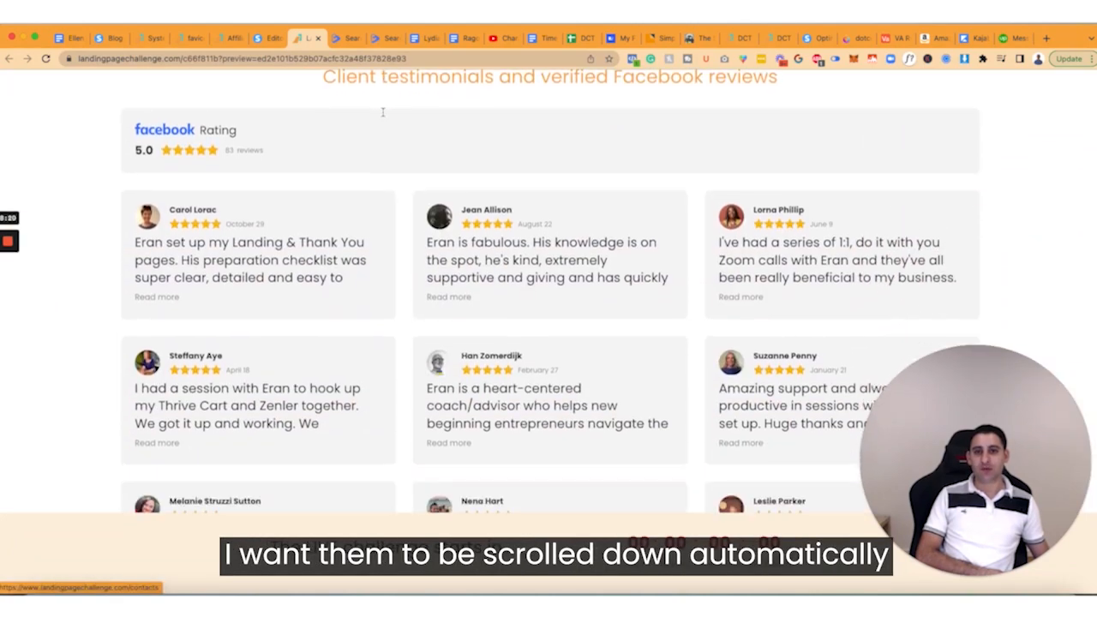
Return to the page editor and copy the ID attribute of the client testimonials section from its settings.
{"action": "left_click", "coordinate": [270, 38]}
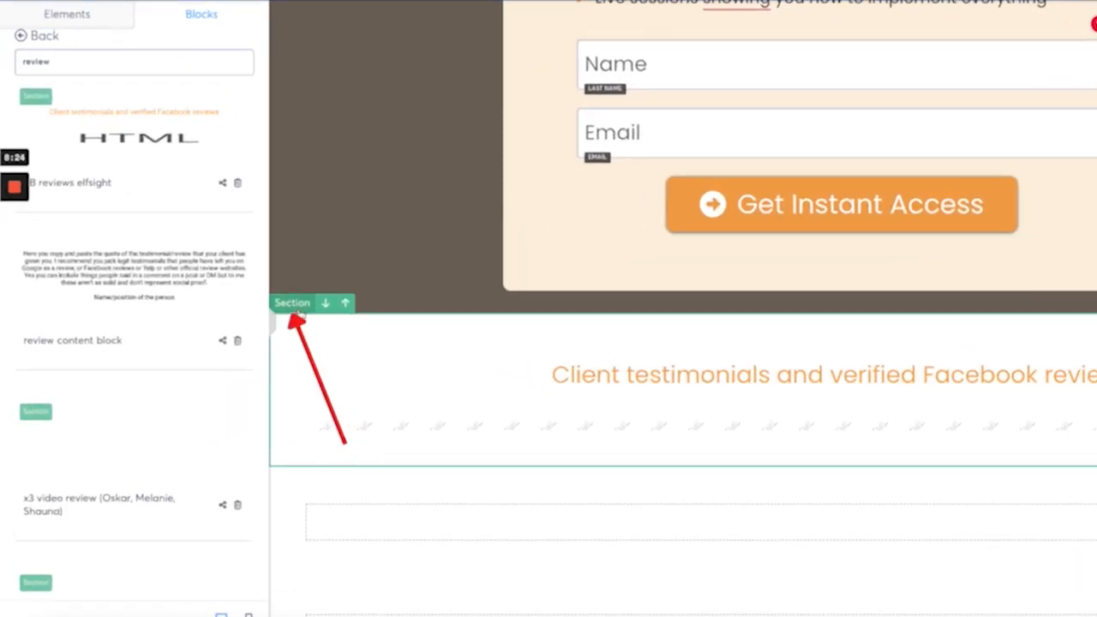
{"action": "left_click", "coordinate": [243, 326]}
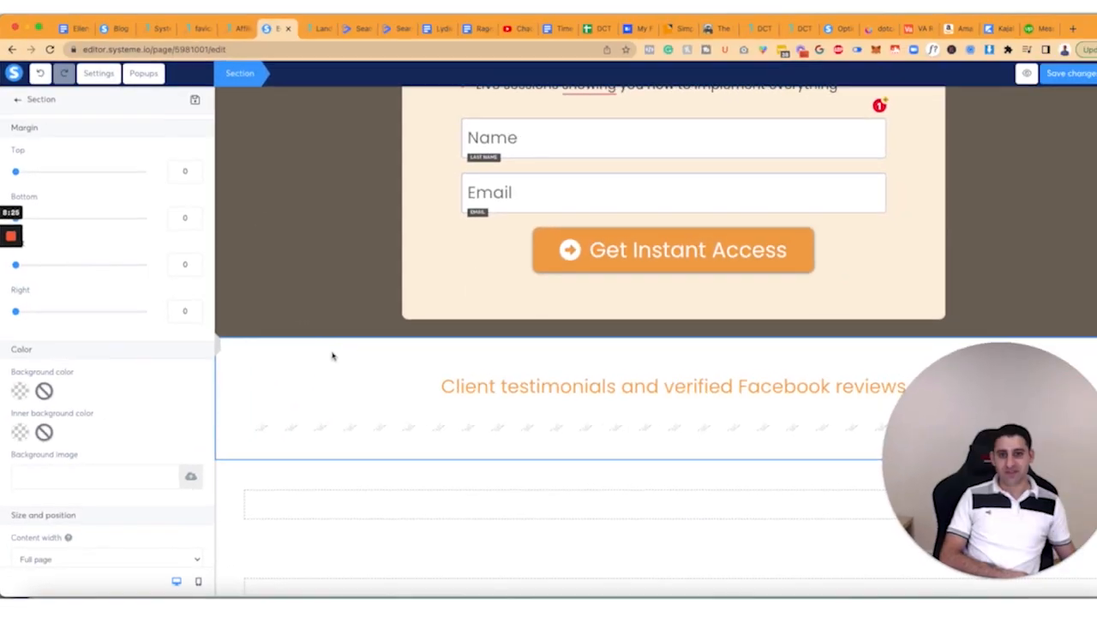
{"action": "scroll", "coordinate": [120, 480], "scroll_direction": "down", "scroll_amount": 5}
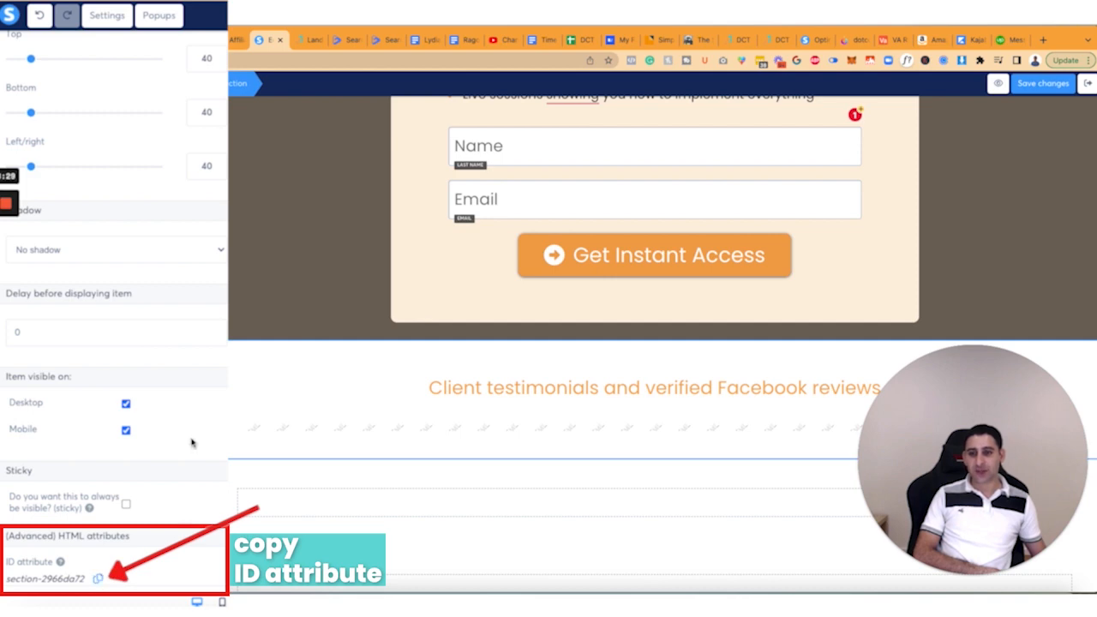
Replace the link of the header menu's Reviews item with the anchor #section-2966da72.
{"action": "scroll", "coordinate": [192, 443], "scroll_direction": "up", "scroll_amount": 5}
{"action": "left_click", "coordinate": [363, 177]}
{"action": "scroll", "coordinate": [368, 189], "scroll_direction": "up", "scroll_amount": 8}
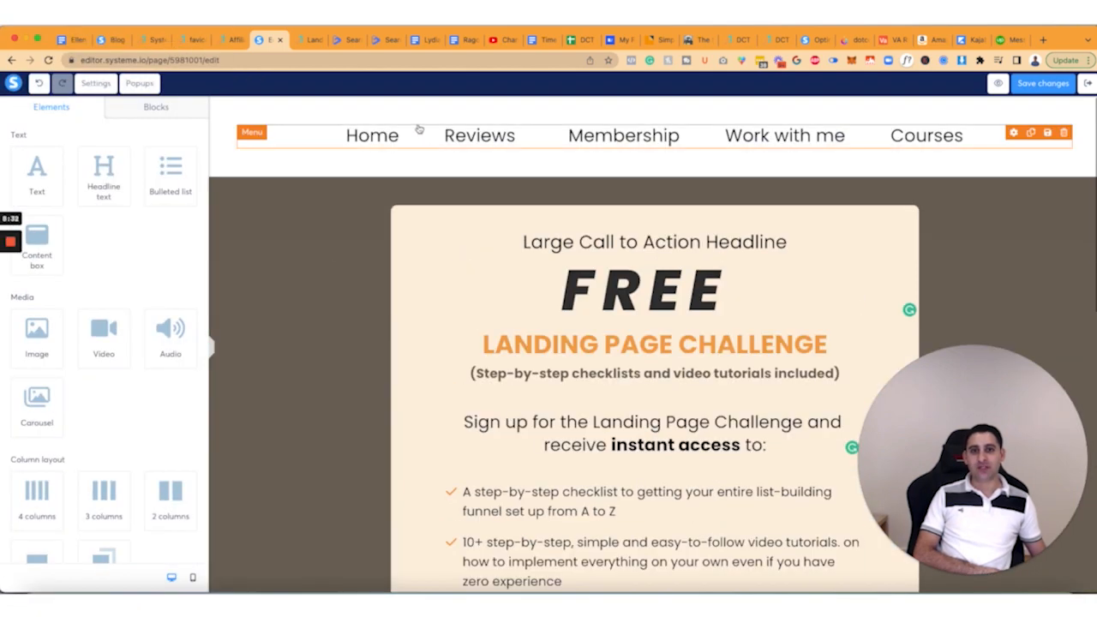
{"action": "left_click", "coordinate": [419, 128]}
{"action": "triple_click", "coordinate": [65, 302]}
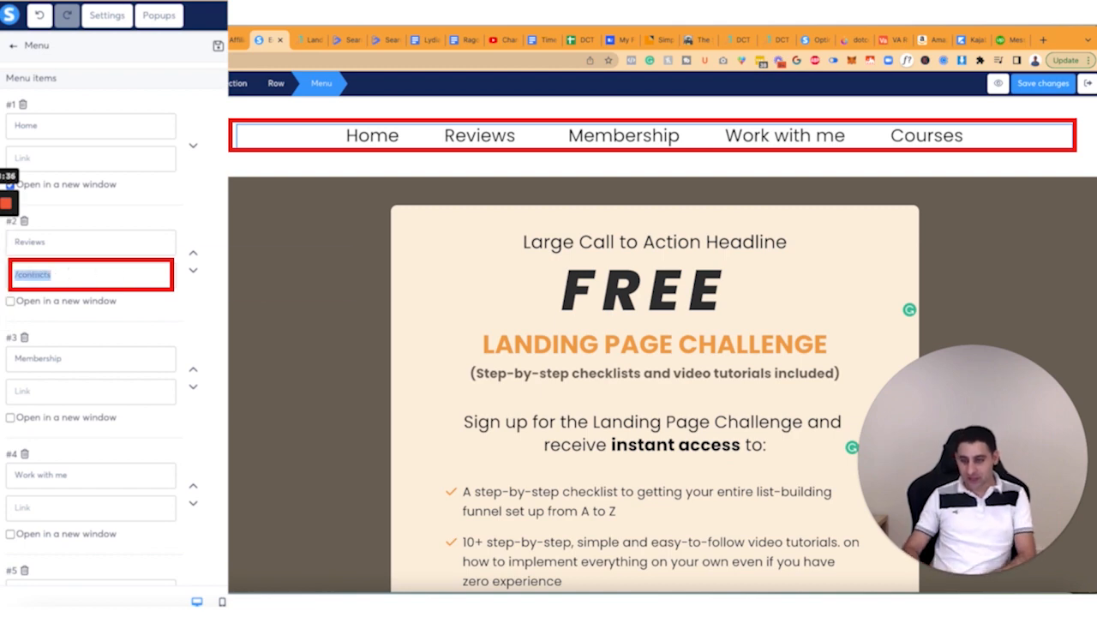
{"action": "key", "text": "BackSpace"}
{"action": "type", "text": "#"}
{"action": "type", "text": "section-2966da72"}
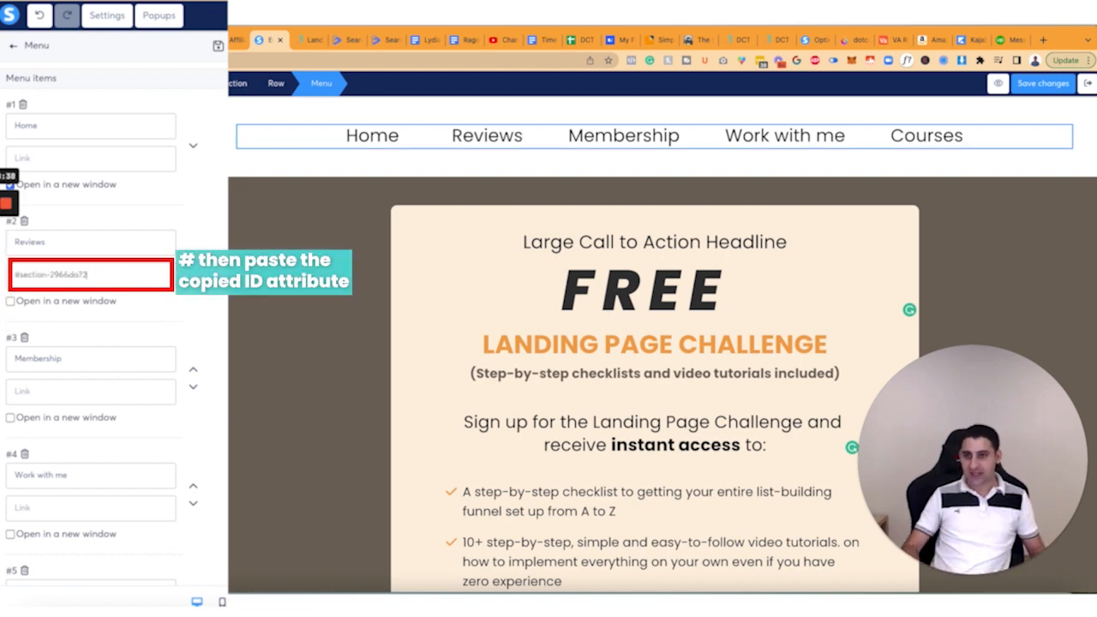
Preview the page, test the jump from the Reviews menu item and return to the header.
{"action": "left_click", "coordinate": [999, 84]}
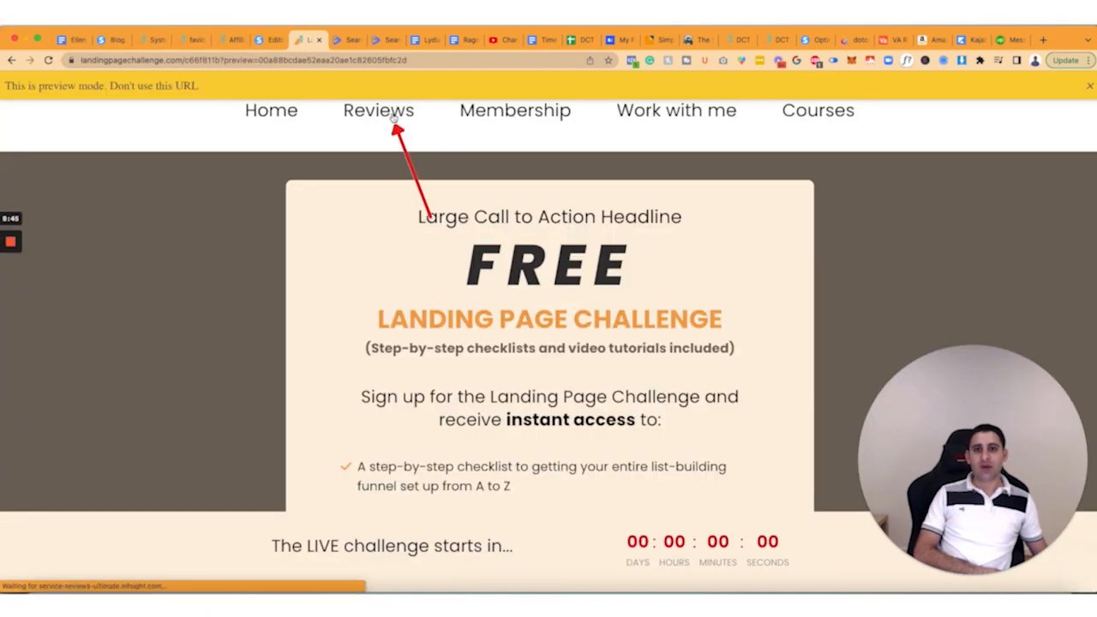
{"action": "left_click", "coordinate": [394, 117]}
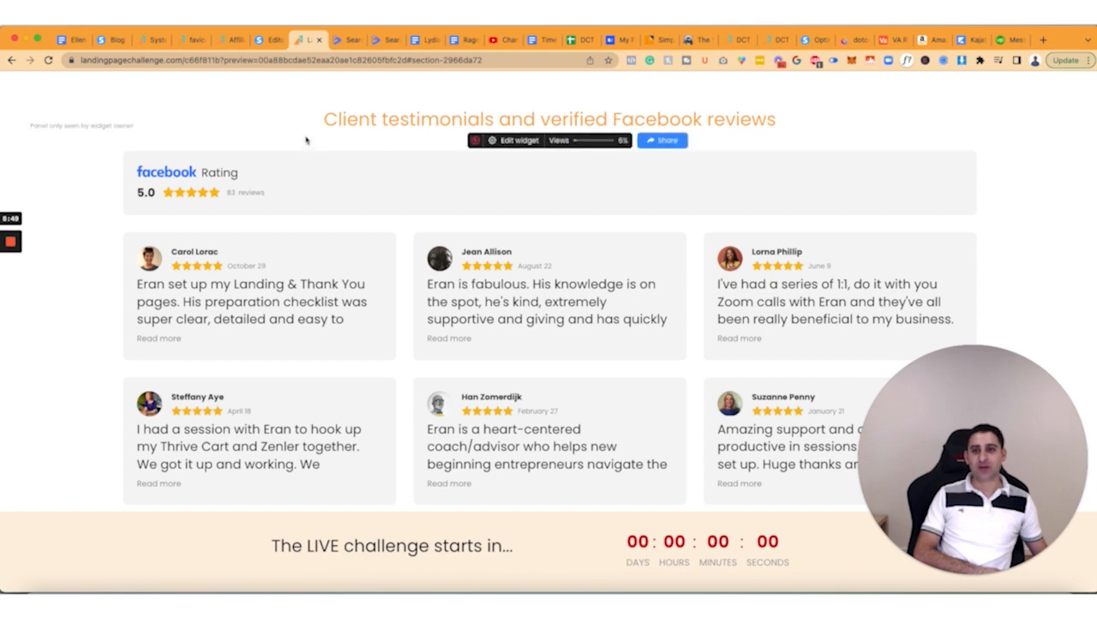
{"action": "scroll", "coordinate": [306, 140], "scroll_direction": "up", "scroll_amount": 15}
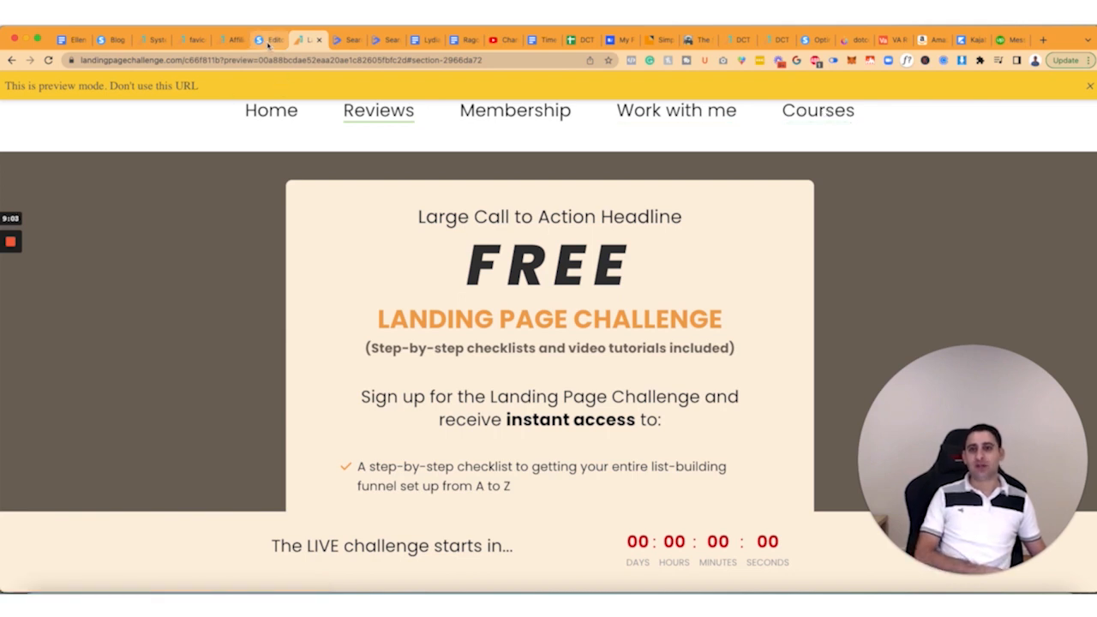
Open the YouTube video "How to create an anchor section in systeme io", pause it and look over its page.
{"action": "mouse_move", "coordinate": [12, 271]}
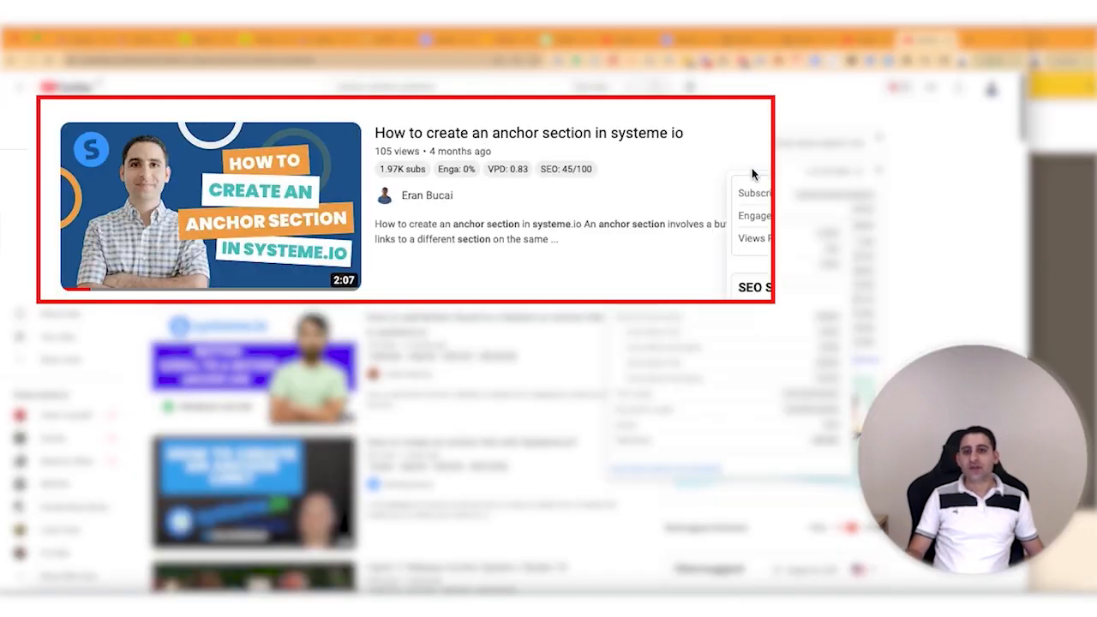
{"action": "mouse_move", "coordinate": [598, 147]}
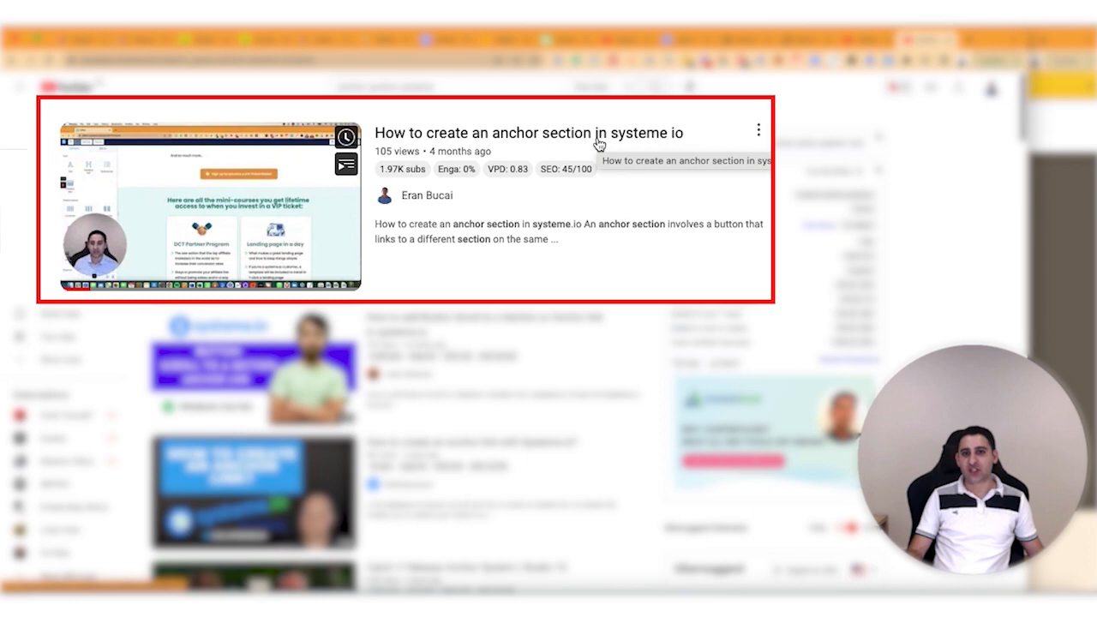
{"action": "left_click", "coordinate": [598, 144]}
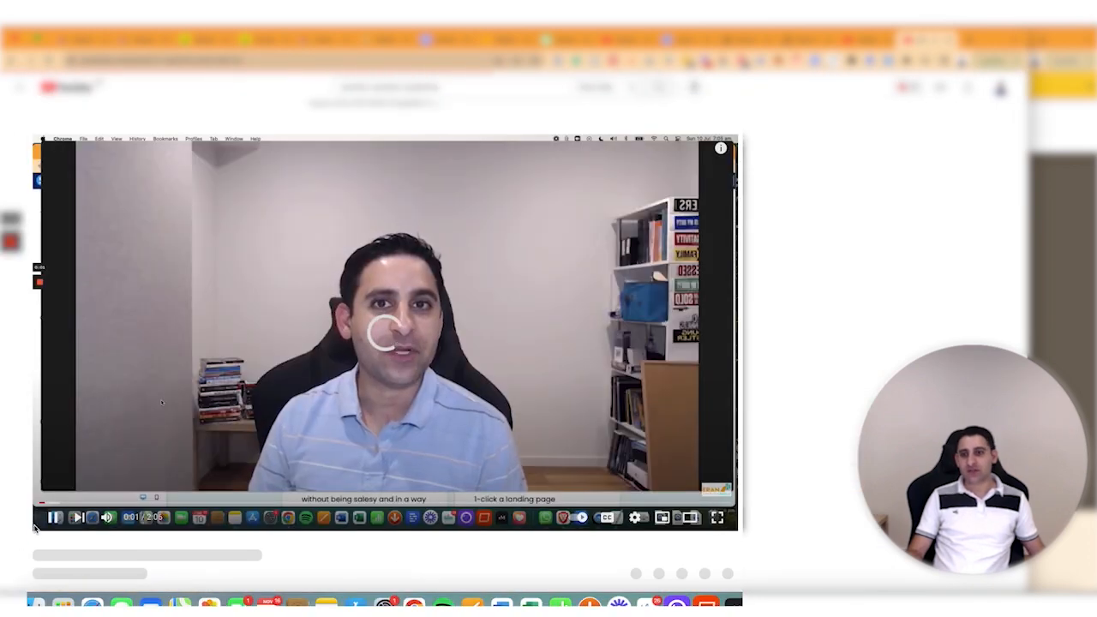
{"action": "left_click", "coordinate": [49, 518]}
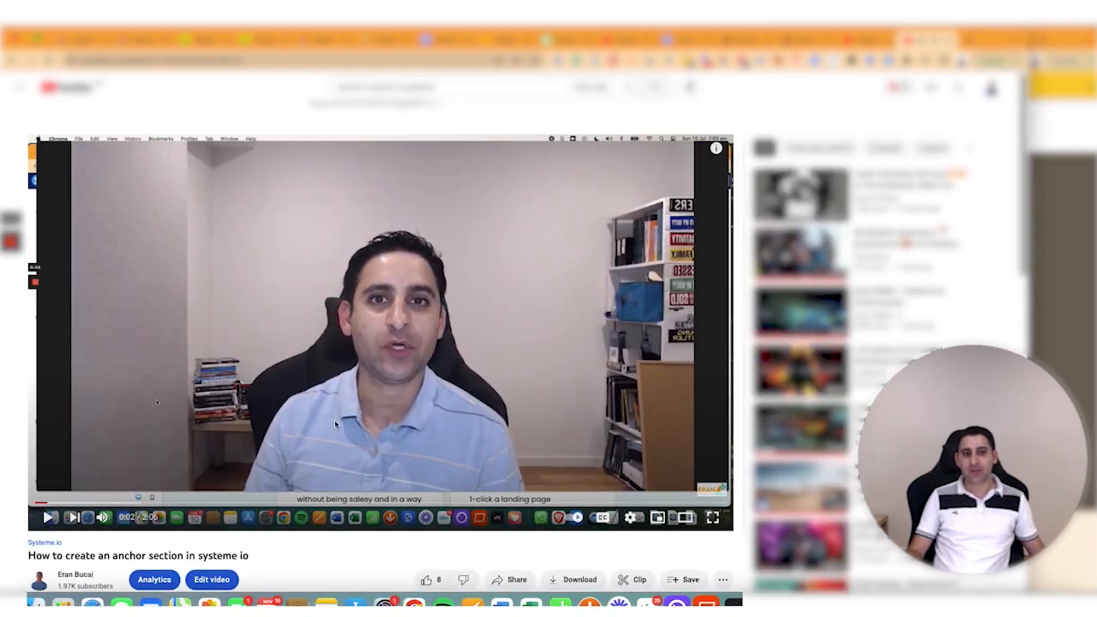
{"action": "scroll", "coordinate": [355, 429], "scroll_direction": "down", "scroll_amount": 4}
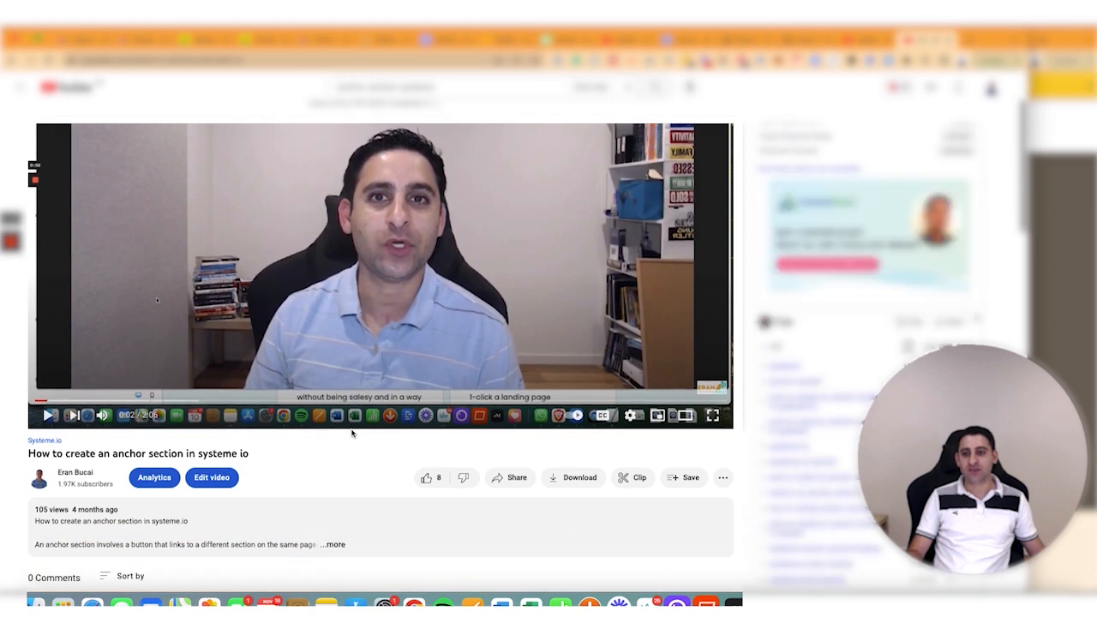
{"action": "scroll", "coordinate": [352, 432], "scroll_direction": "down", "scroll_amount": 1}
{"action": "scroll", "coordinate": [351, 433], "scroll_direction": "up", "scroll_amount": 4}
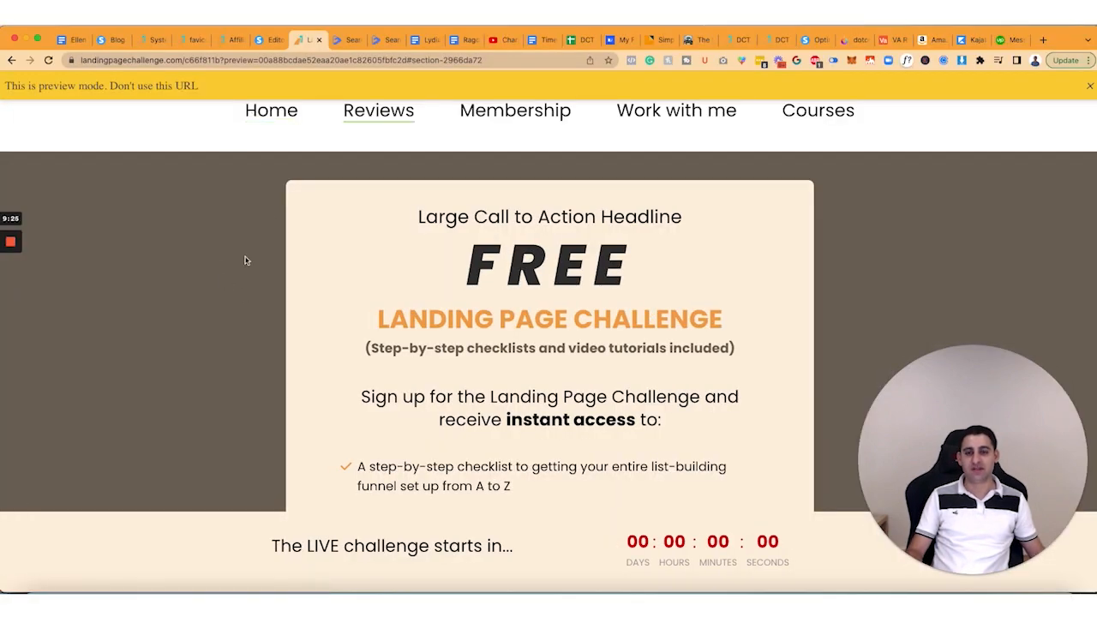
Return to the page editor and examine the header menu's item settings, including the Reviews anchor link and its # prefix.
{"action": "left_click", "coordinate": [265, 39]}
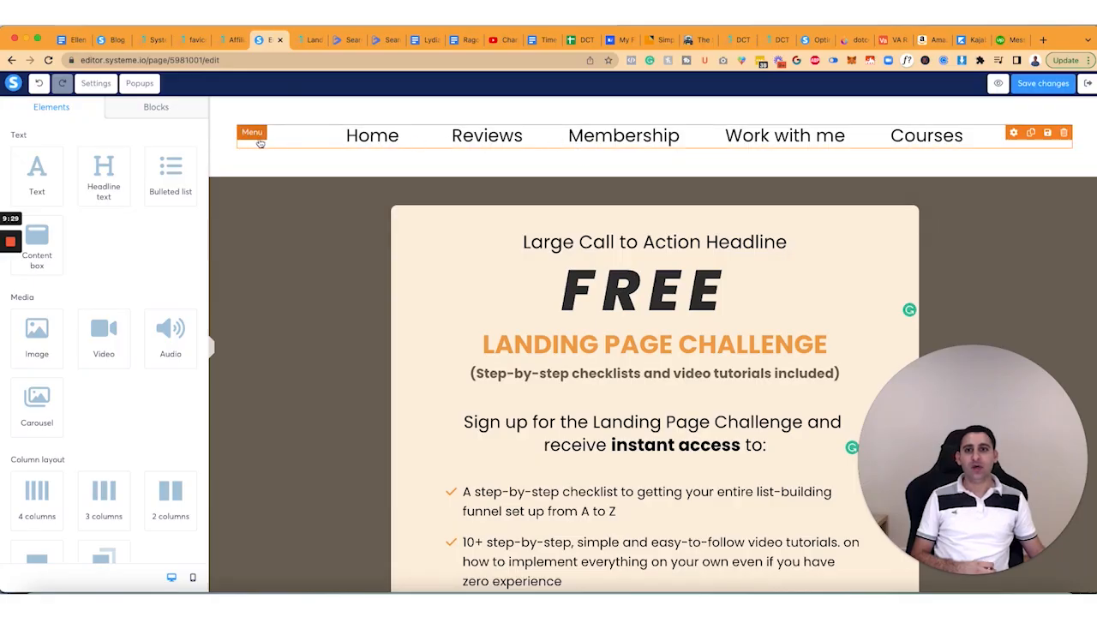
{"action": "left_click", "coordinate": [259, 138]}
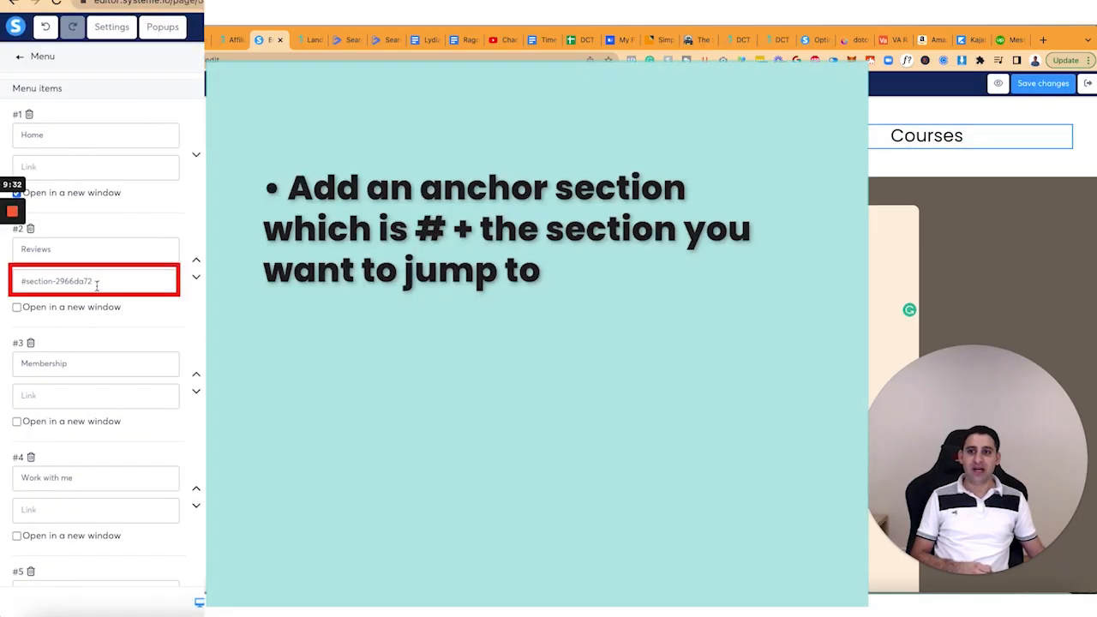
{"action": "triple_click", "coordinate": [96, 285]}
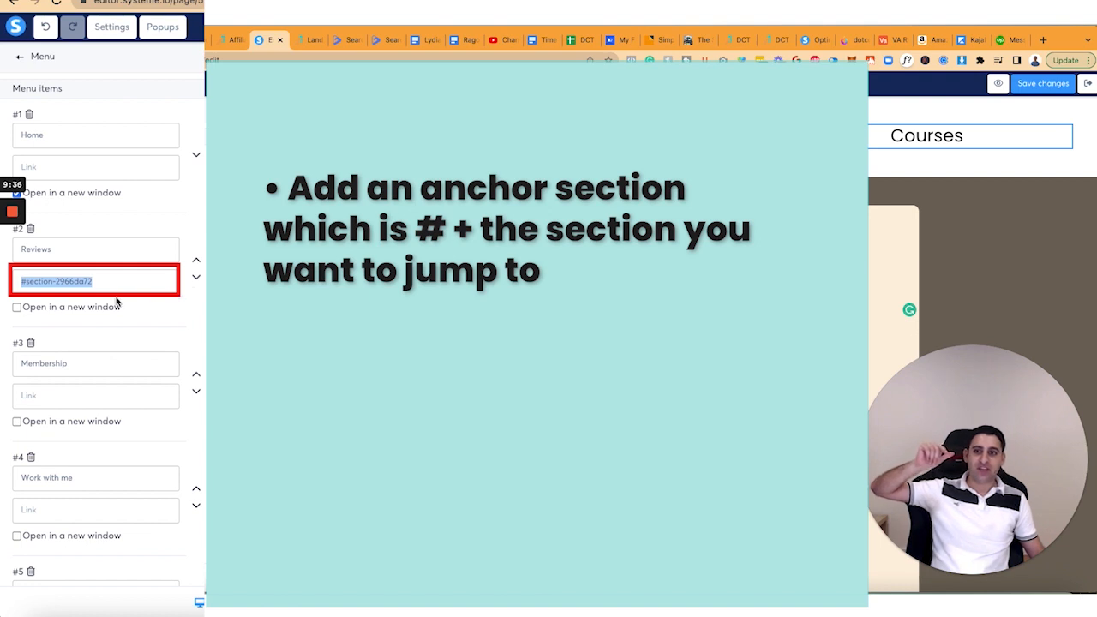
{"action": "left_click", "coordinate": [75, 287]}
{"action": "left_click_drag", "start_coordinate": [26, 286], "coordinate": [21, 285]}
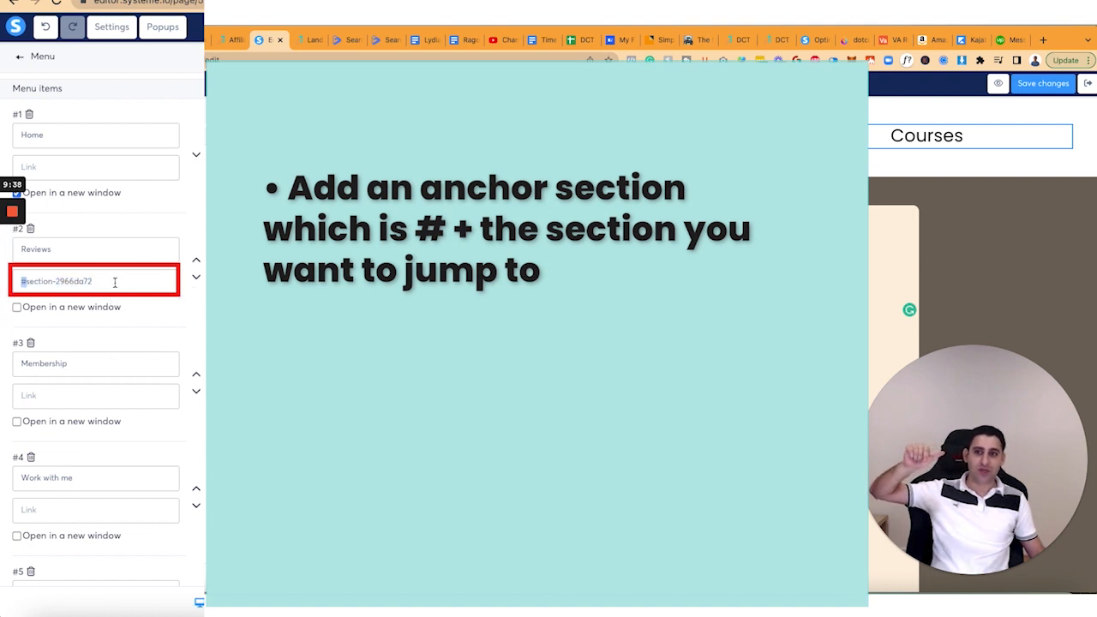
{"action": "scroll", "coordinate": [123, 283], "scroll_direction": "down", "scroll_amount": 1}
{"action": "scroll", "coordinate": [171, 288], "scroll_direction": "up", "scroll_amount": 1}
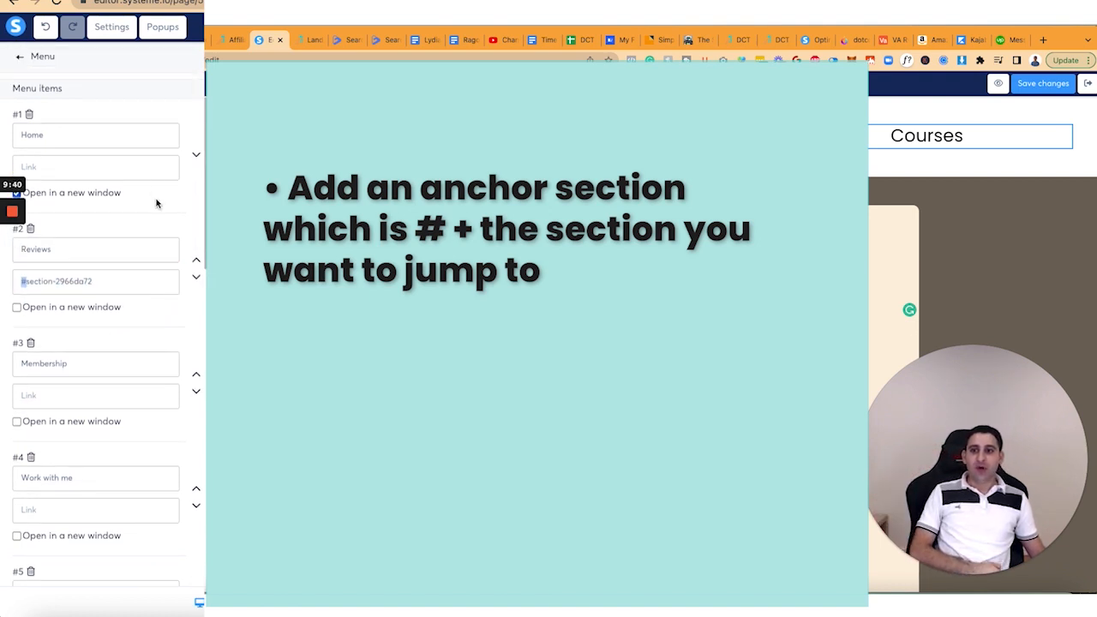
{"action": "scroll", "coordinate": [125, 183], "scroll_direction": "down", "scroll_amount": 2}
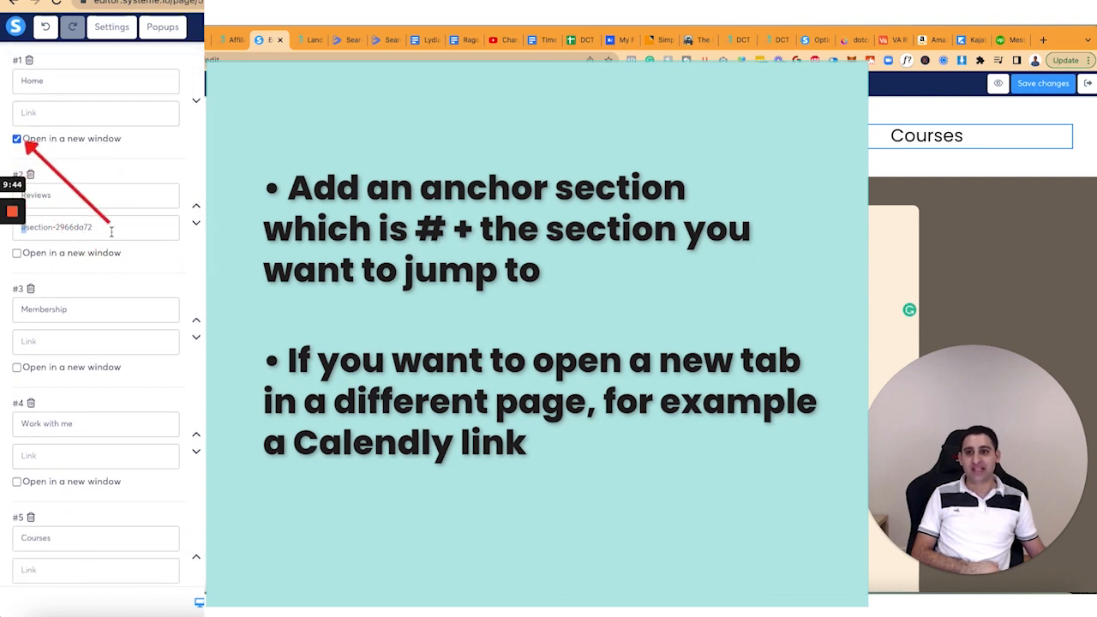
{"action": "scroll", "coordinate": [112, 232], "scroll_direction": "down", "scroll_amount": 5}
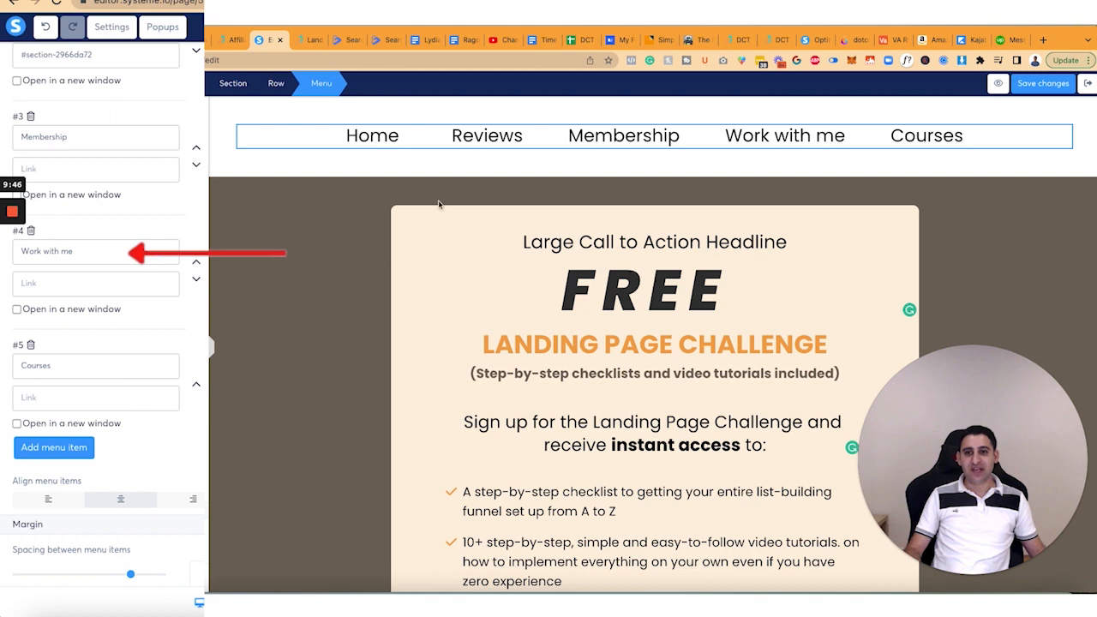
Open the Calendly event types and copy the link of the 30-minute Free Consult event.
{"action": "left_click", "coordinate": [943, 60]}
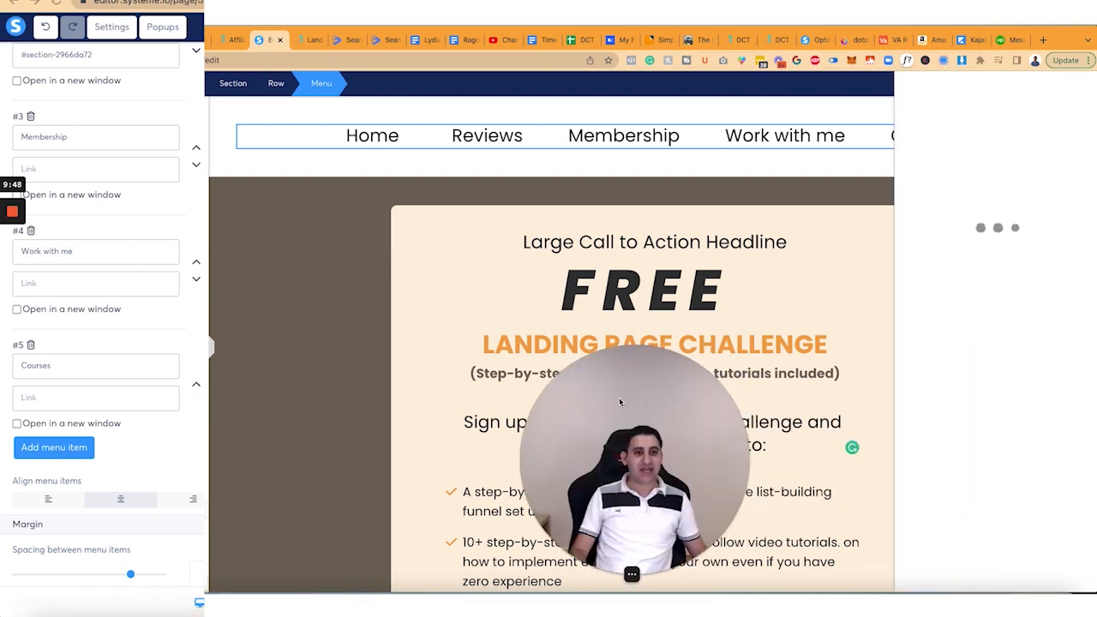
{"action": "scroll", "coordinate": [1014, 311], "scroll_direction": "down", "scroll_amount": 3}
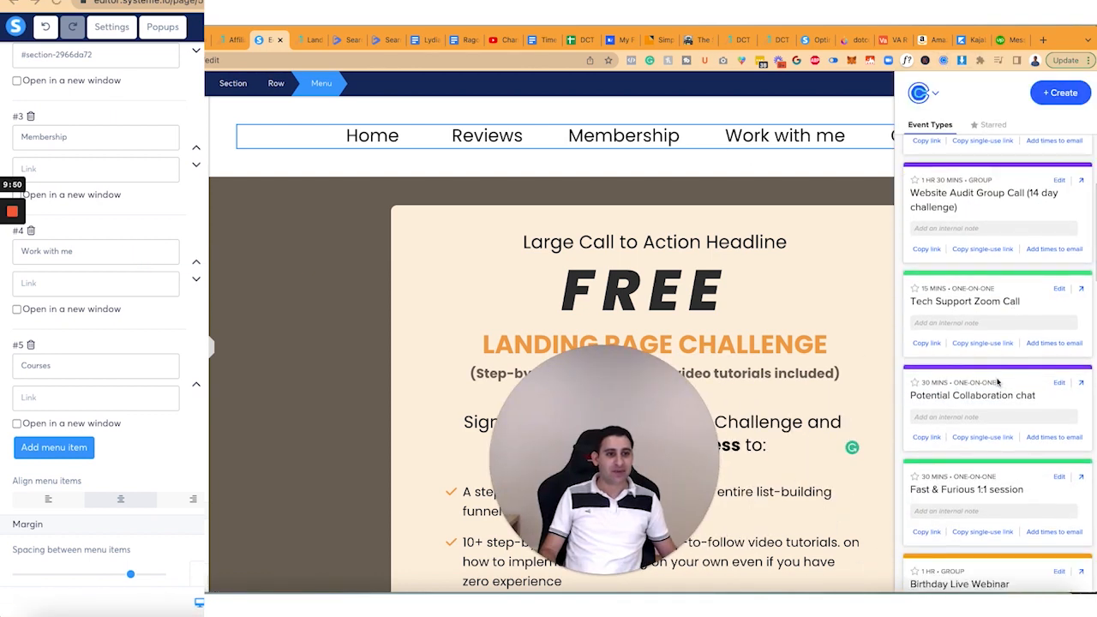
{"action": "scroll", "coordinate": [998, 382], "scroll_direction": "down", "scroll_amount": 1}
{"action": "scroll", "coordinate": [955, 512], "scroll_direction": "down", "scroll_amount": 3}
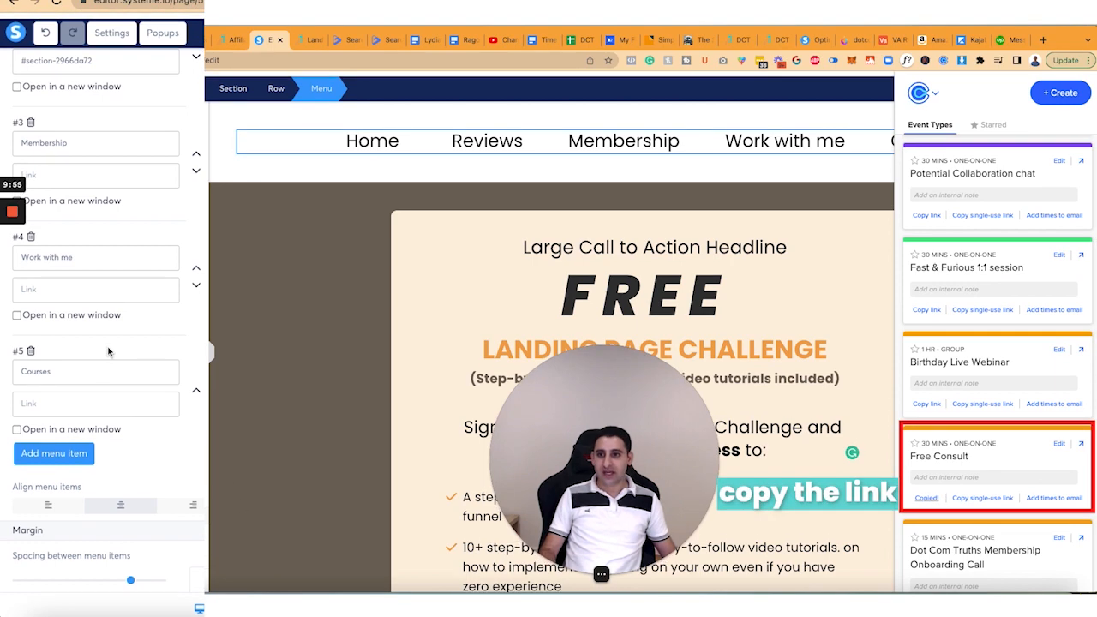
Rename the "Work with me" menu item as "Free Consult" and link it to the copied Calendly address, opening in a new window.
{"action": "left_click", "coordinate": [110, 248]}
{"action": "triple_click", "coordinate": [113, 248]}
{"action": "type", "text": "Free Consult"}
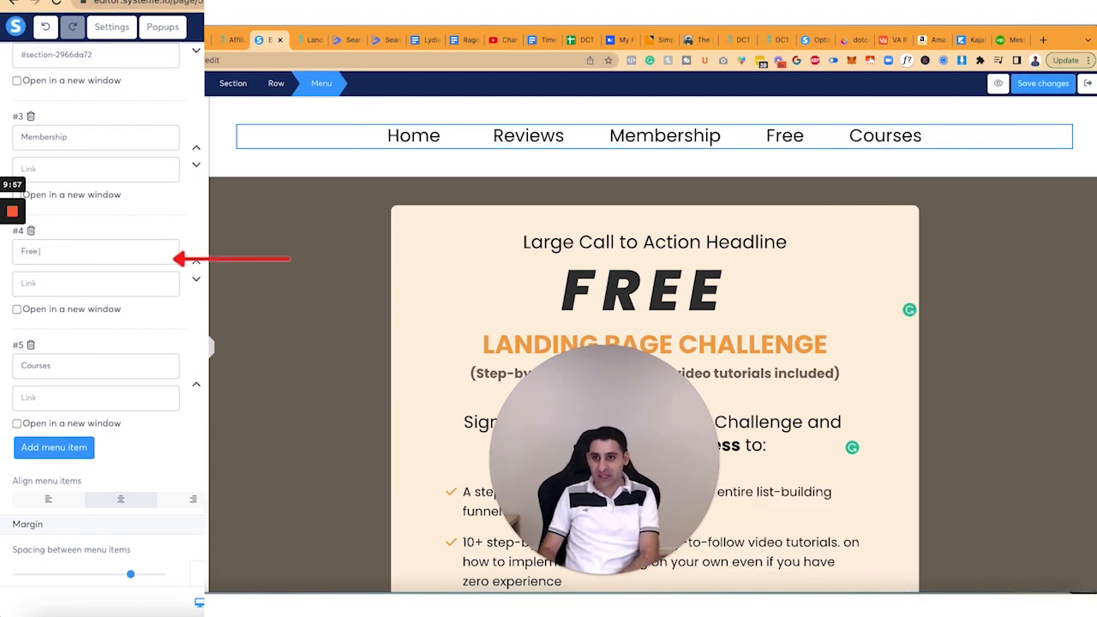
{"action": "left_click", "coordinate": [91, 284]}
{"action": "type", "text": "https://calendly.com/eran-bucai/free-consult"}
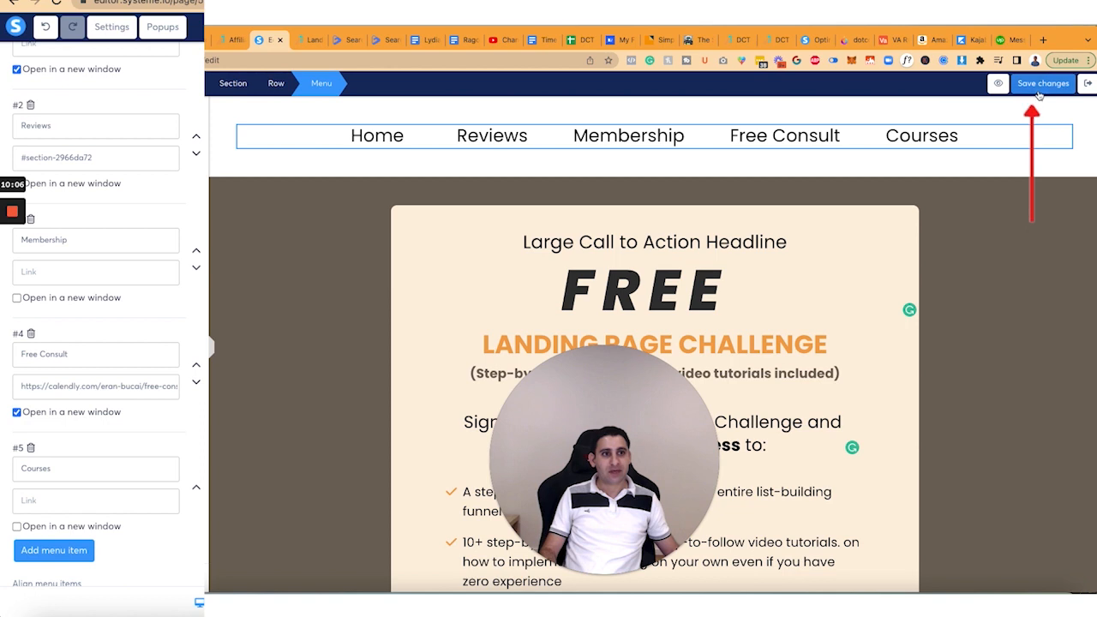
Save the updated menu and preview the page with its Free Consult item.
{"action": "left_click", "coordinate": [1039, 86]}
{"action": "left_click", "coordinate": [986, 83]}
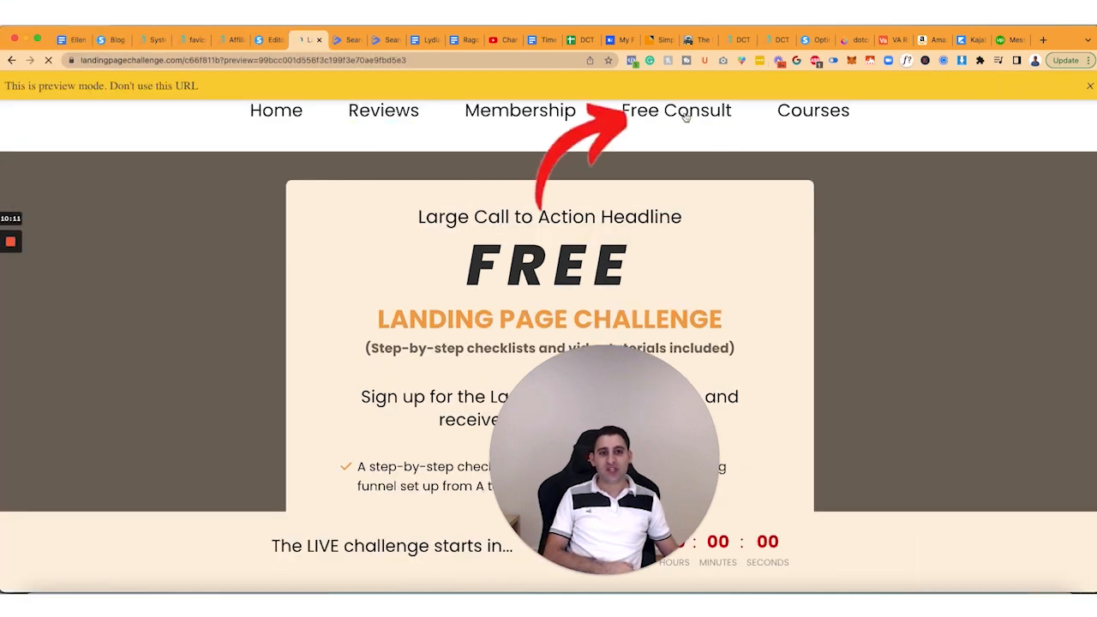
Test the Free Consult menu item in the preview and close the Calendly booking page it opens.
{"action": "left_click", "coordinate": [683, 114]}
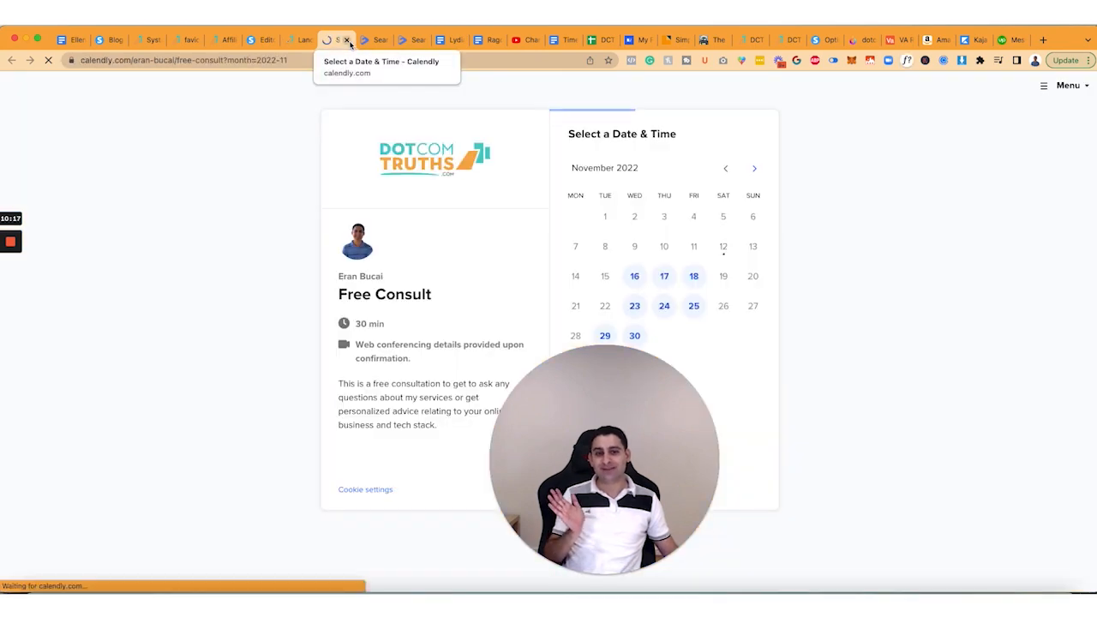
{"action": "left_click", "coordinate": [350, 42]}
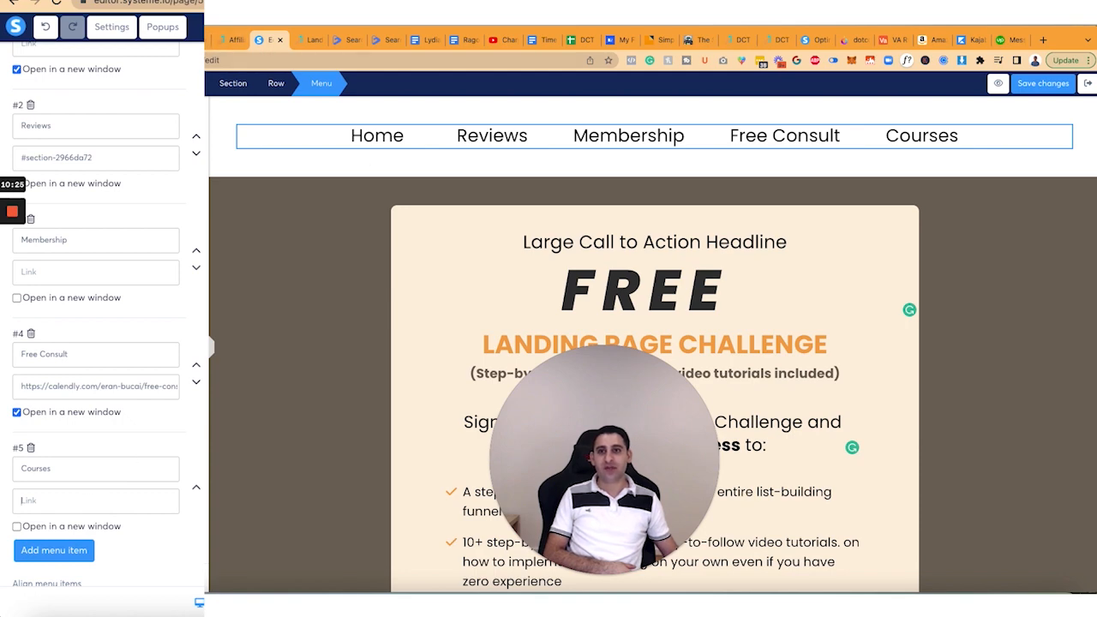
Open the Landing Page Challenge funnel from the funnels list and copy the URL of its Checkout step.
{"action": "left_click", "coordinate": [118, 40]}
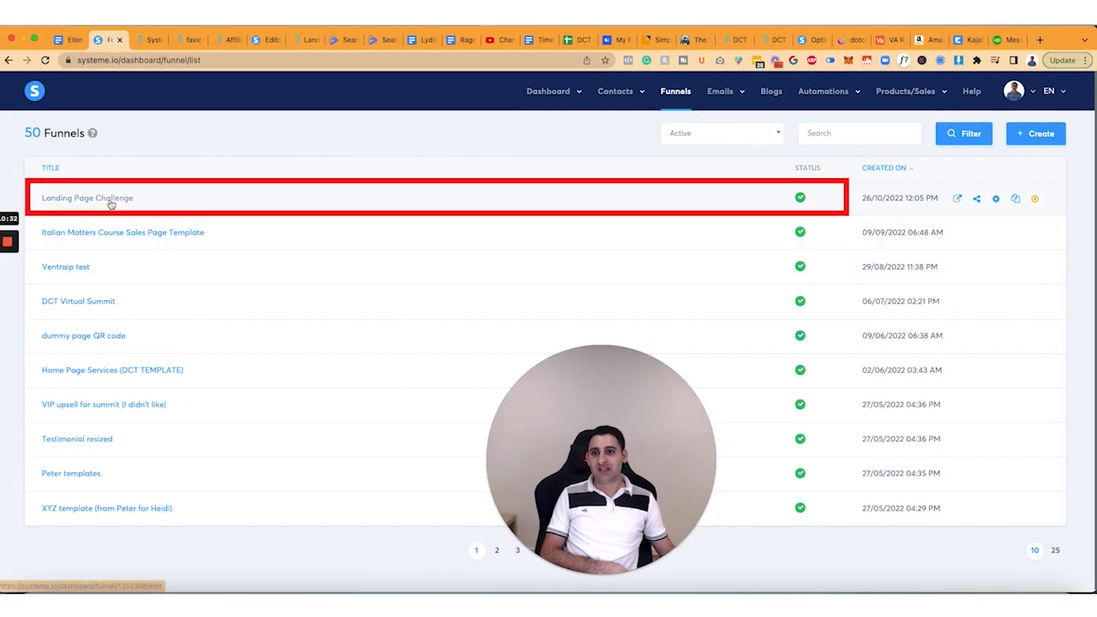
{"action": "left_click", "coordinate": [107, 204]}
{"action": "left_click", "coordinate": [171, 351]}
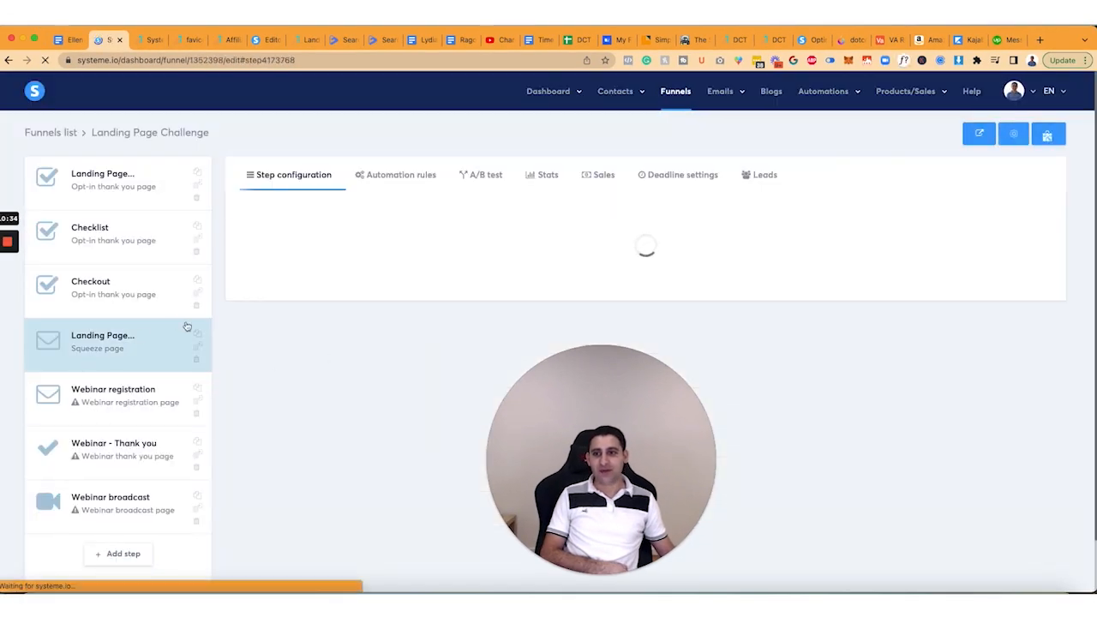
{"action": "left_click", "coordinate": [142, 285]}
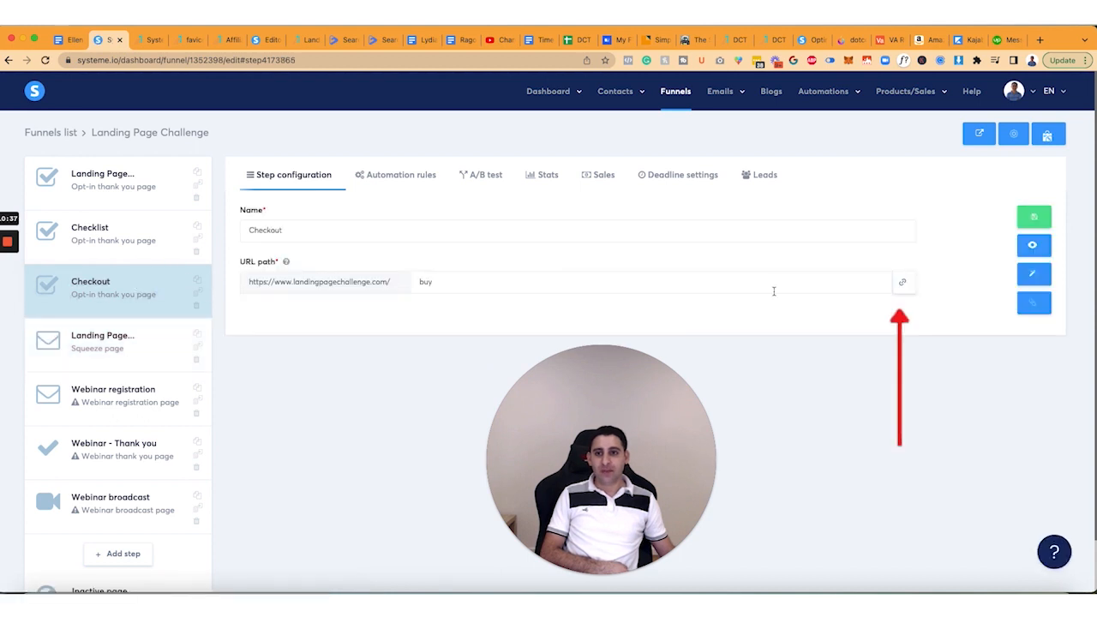
{"action": "left_click", "coordinate": [902, 283]}
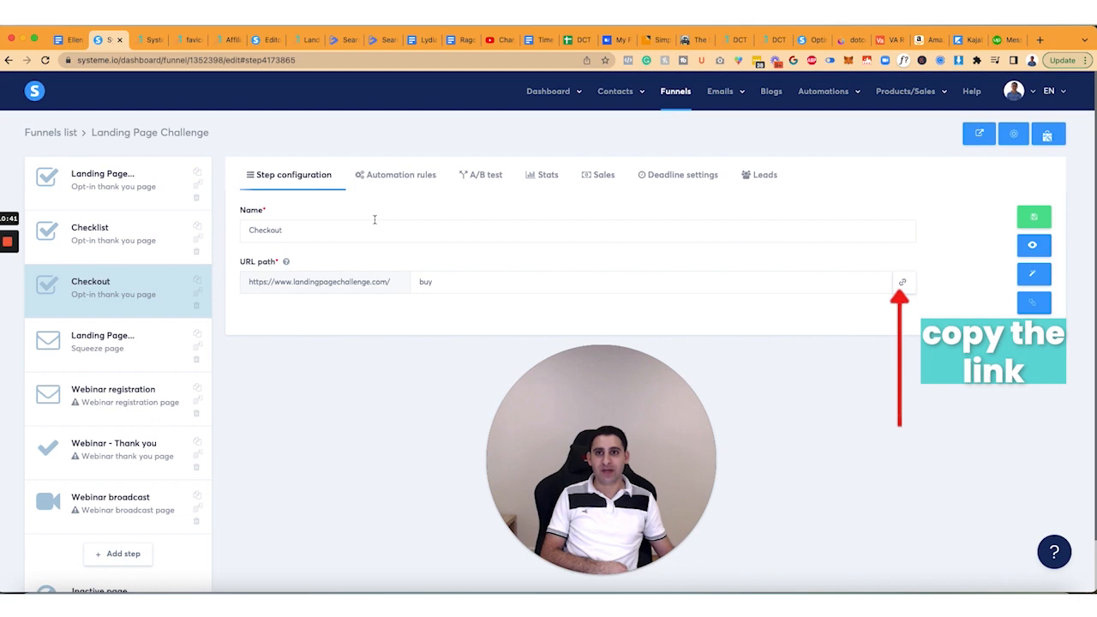
{"action": "left_click", "coordinate": [151, 40]}
{"action": "left_click", "coordinate": [267, 41]}
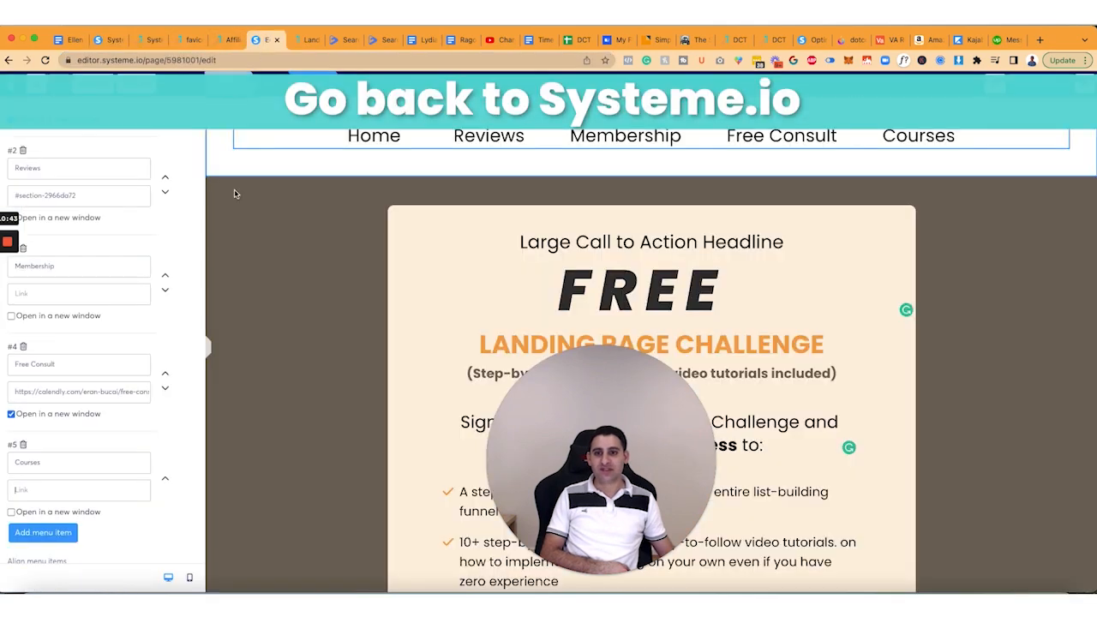
{"action": "left_click", "coordinate": [84, 505]}
{"action": "key", "text": "ctrl+v"}
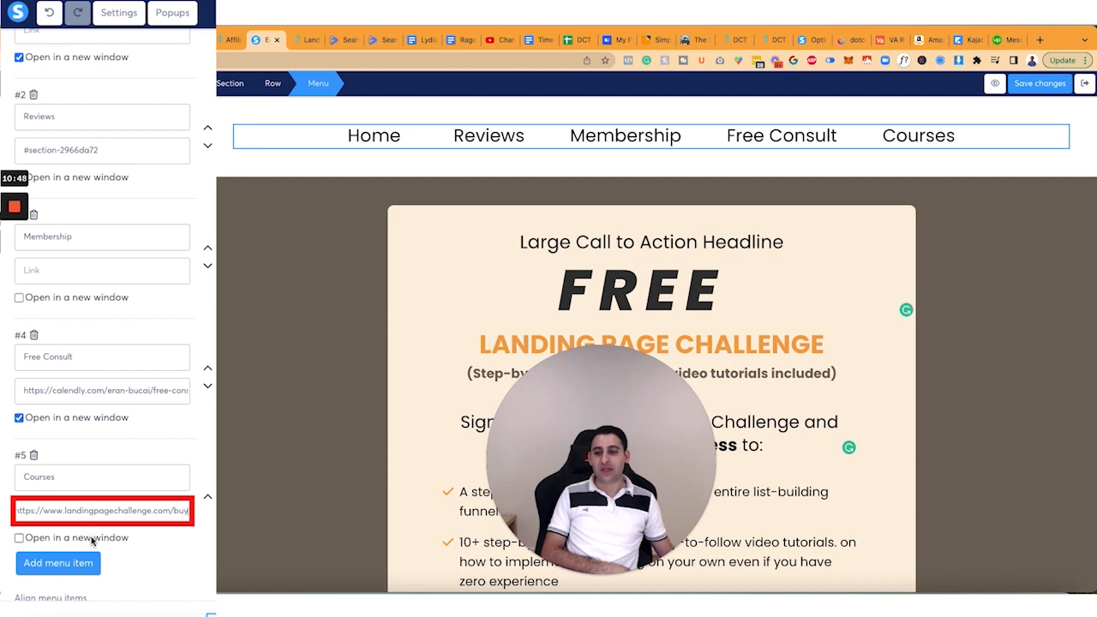
{"action": "left_click", "coordinate": [239, 424]}
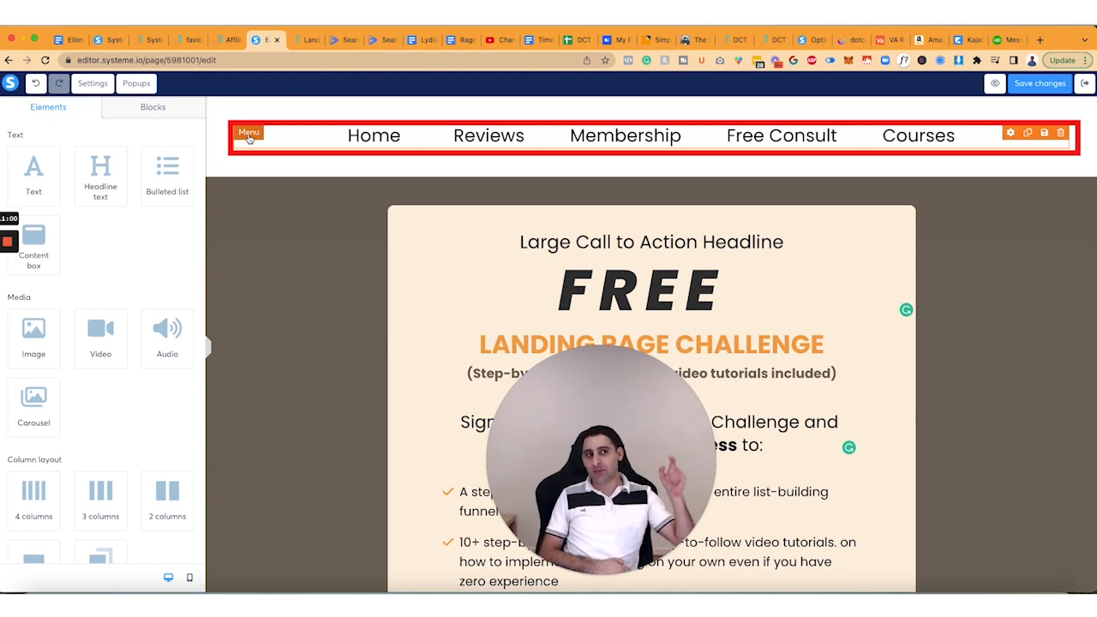
Try the master block option while saving the header menu as a block, and close the dialog without creating it.
{"action": "left_click", "coordinate": [1044, 135]}
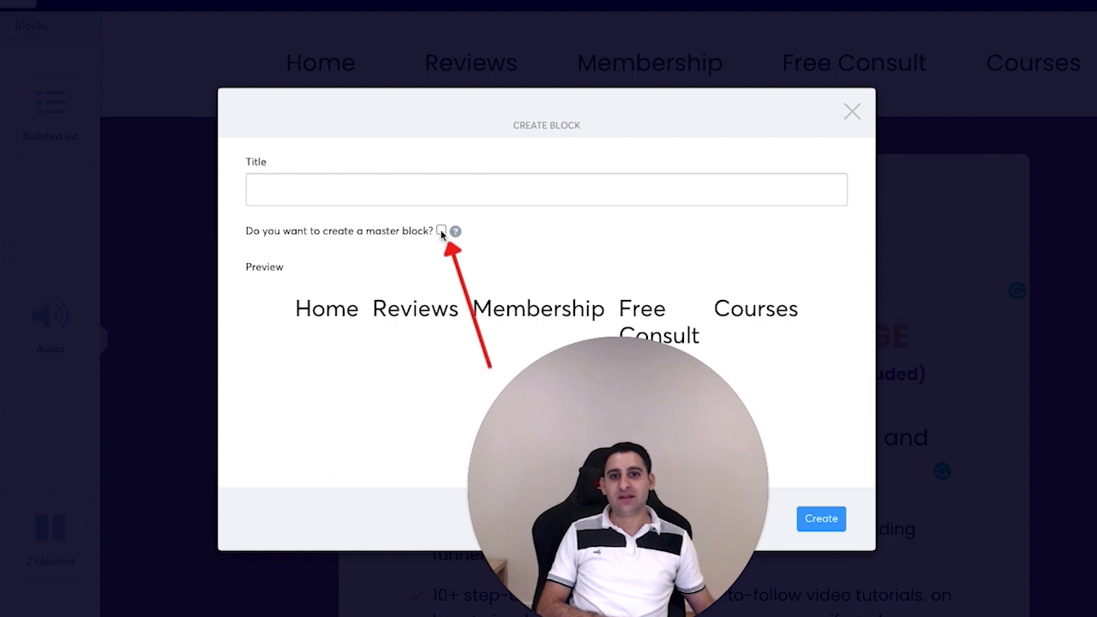
{"action": "left_click", "coordinate": [464, 262]}
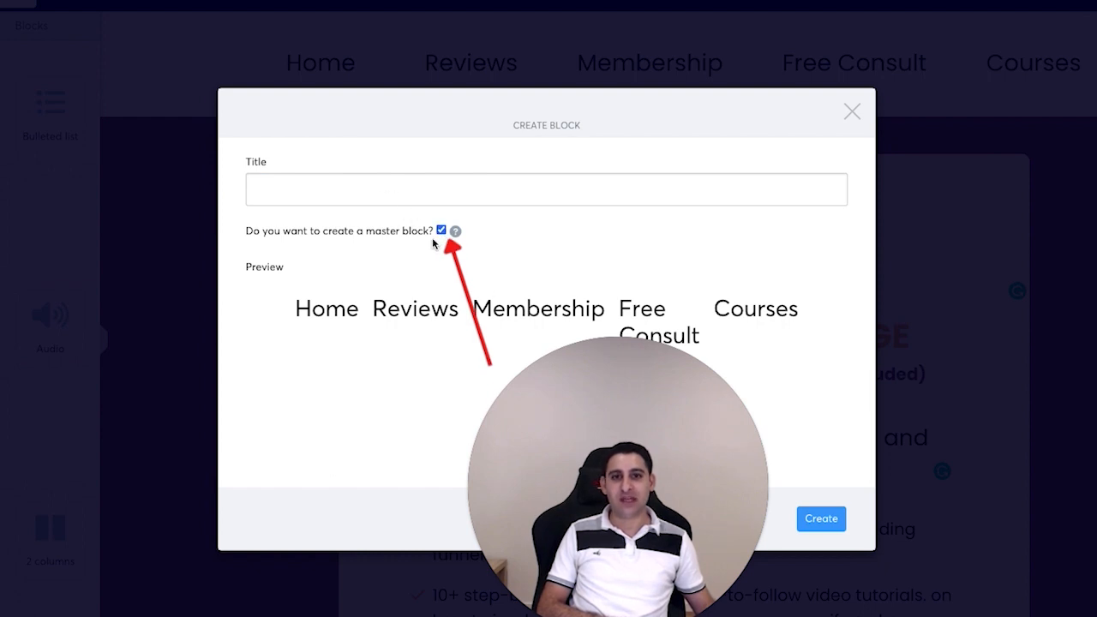
{"action": "left_click", "coordinate": [441, 231]}
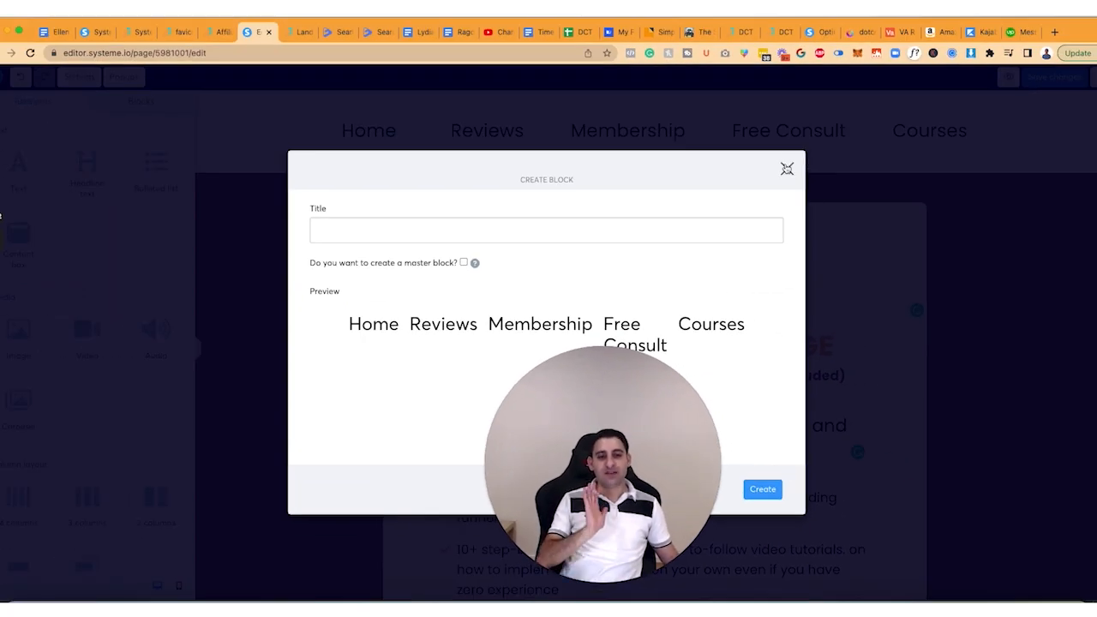
{"action": "left_click", "coordinate": [786, 169]}
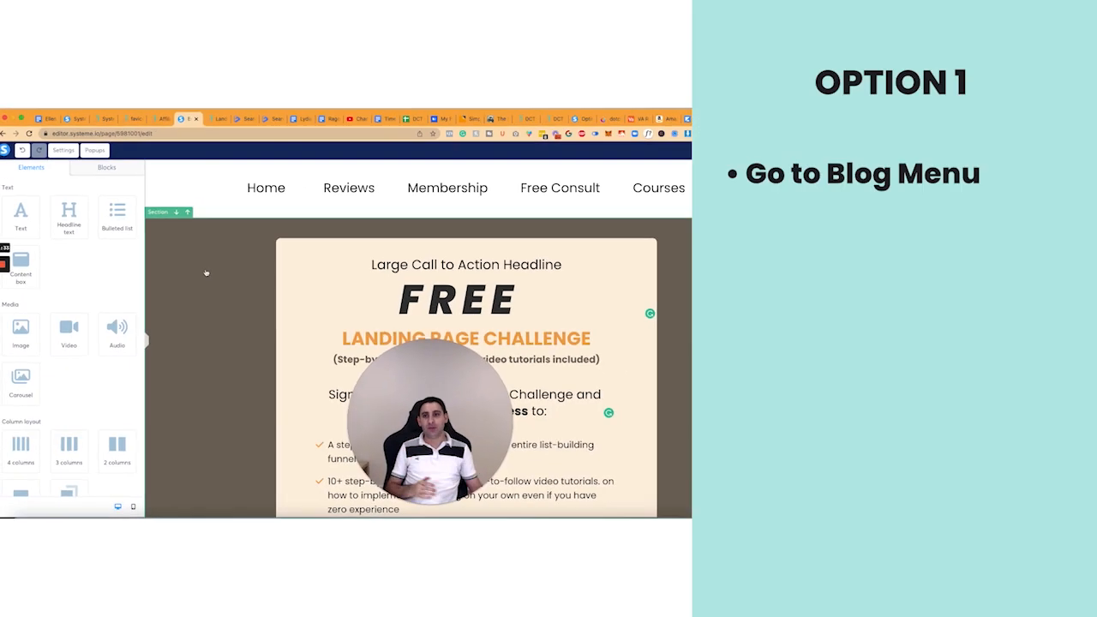
Return to the systeme.io dashboard and open the Systeme.io blog from the list of blogs.
{"action": "left_click", "coordinate": [72, 120]}
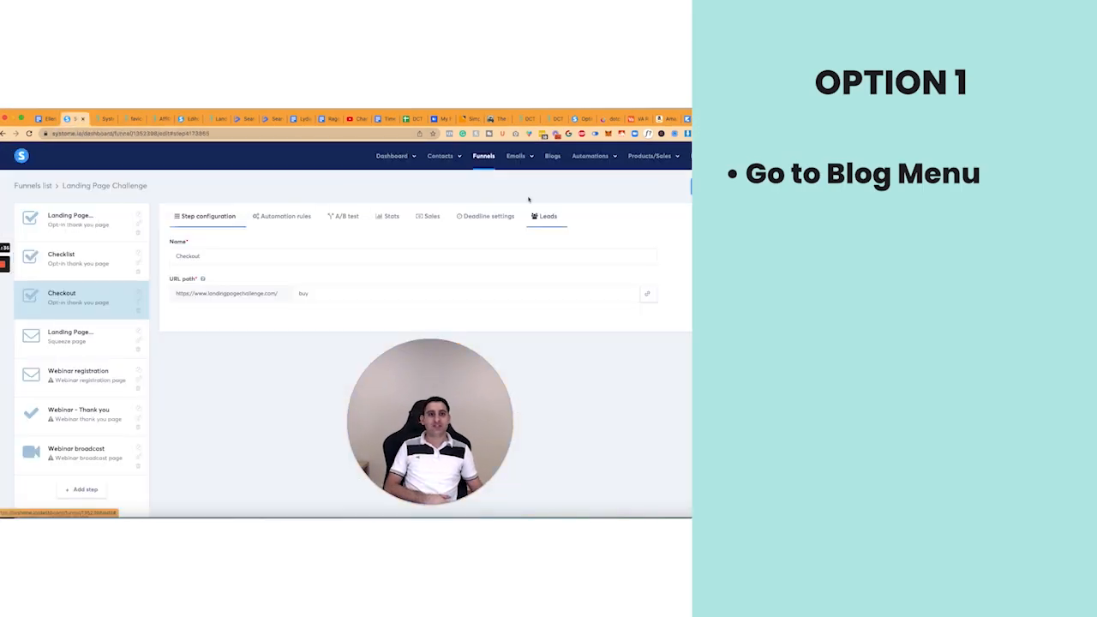
{"action": "left_click", "coordinate": [553, 157]}
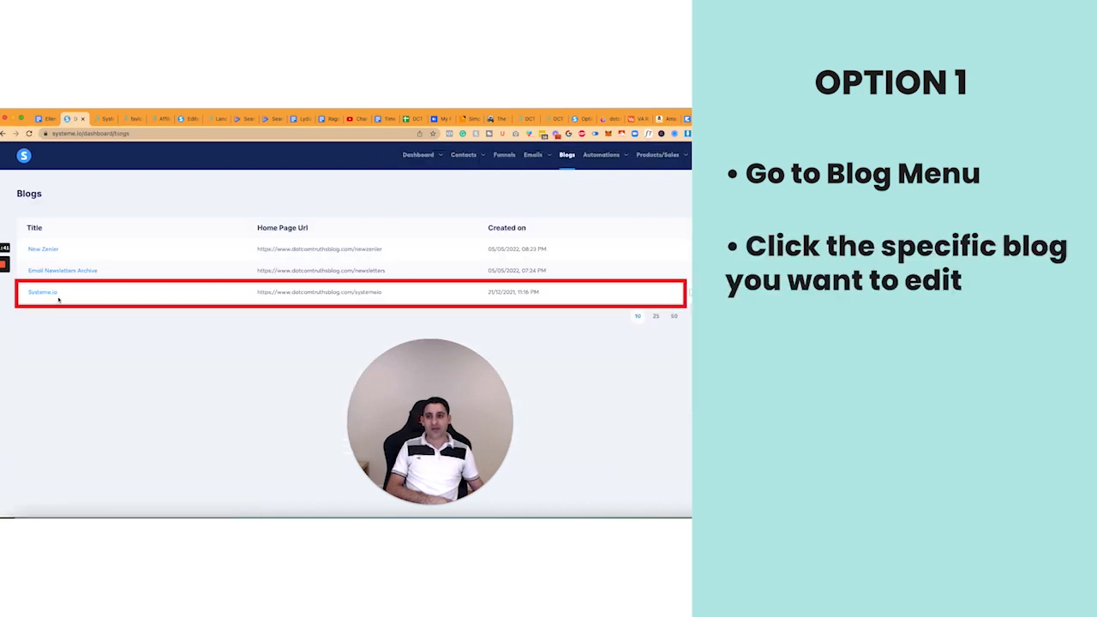
{"action": "left_click", "coordinate": [49, 297]}
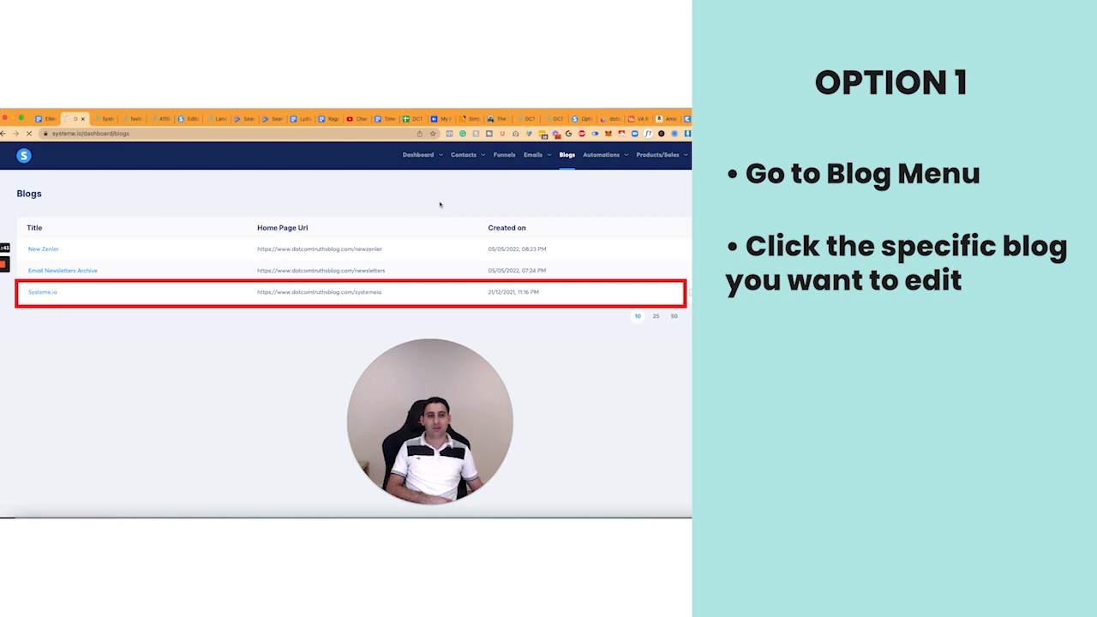